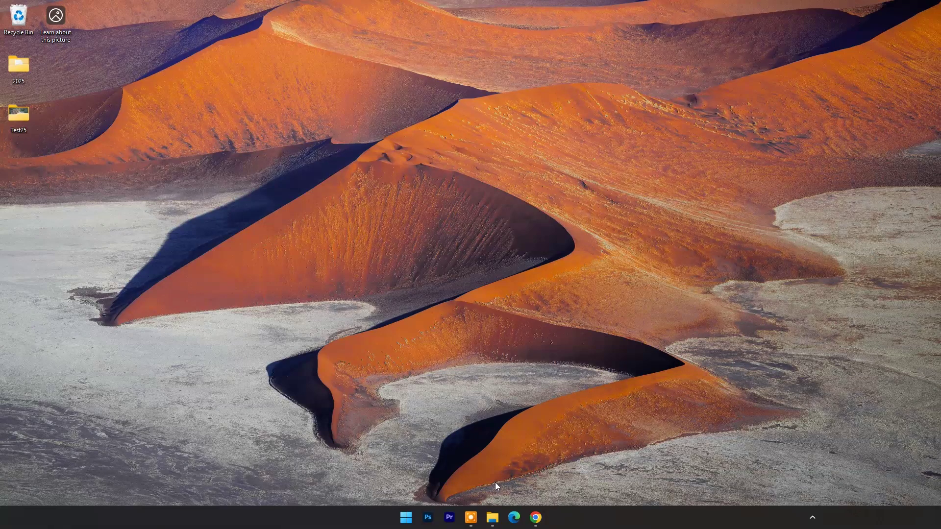
- Open 3.jpg from the Test25 folder in Photos and zoom in on the rabbit's ear
left_click(492, 517)
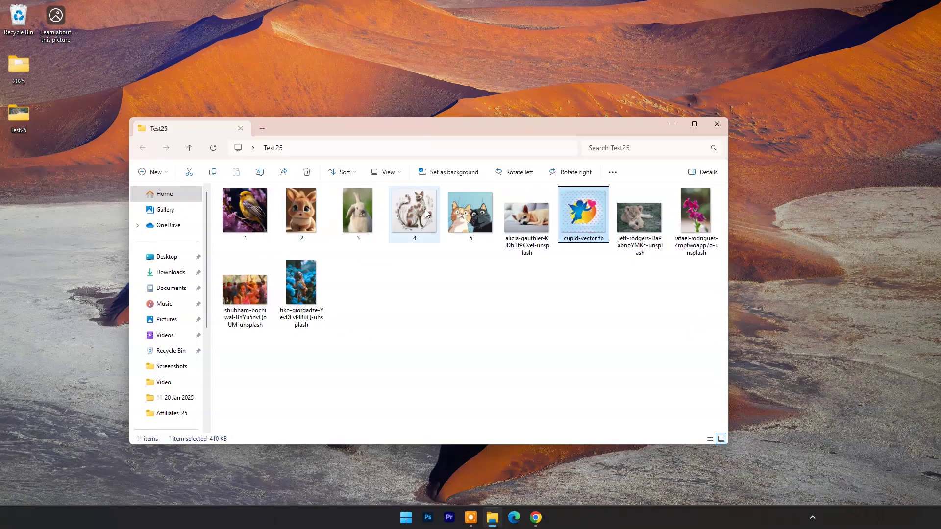
double_click(364, 211)
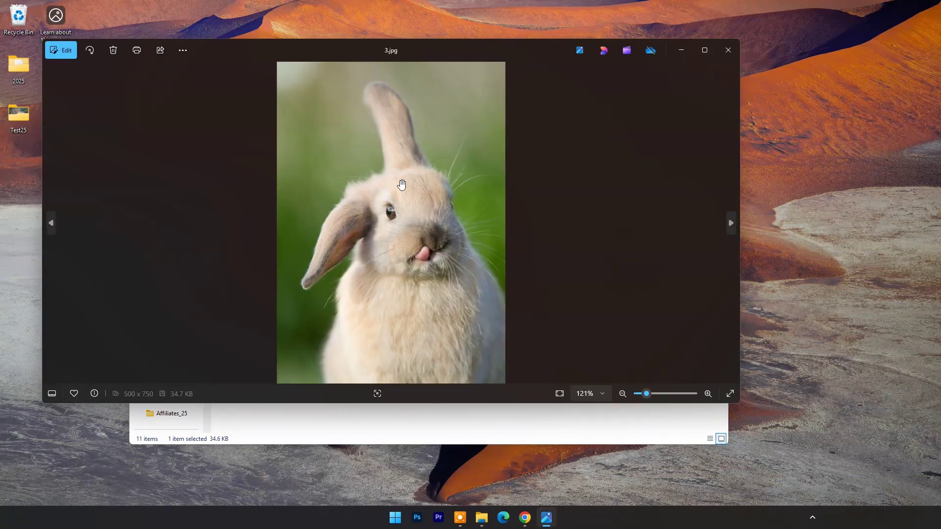
scroll(399, 183, "up", 5)
left_click_drag(431, 258, 430, 294)
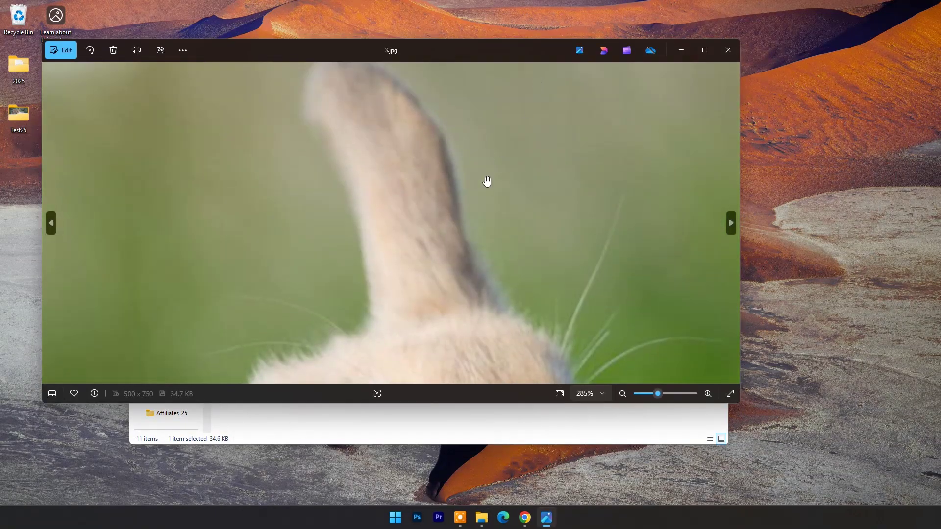
left_click(704, 50)
scroll(551, 139, "up", 5)
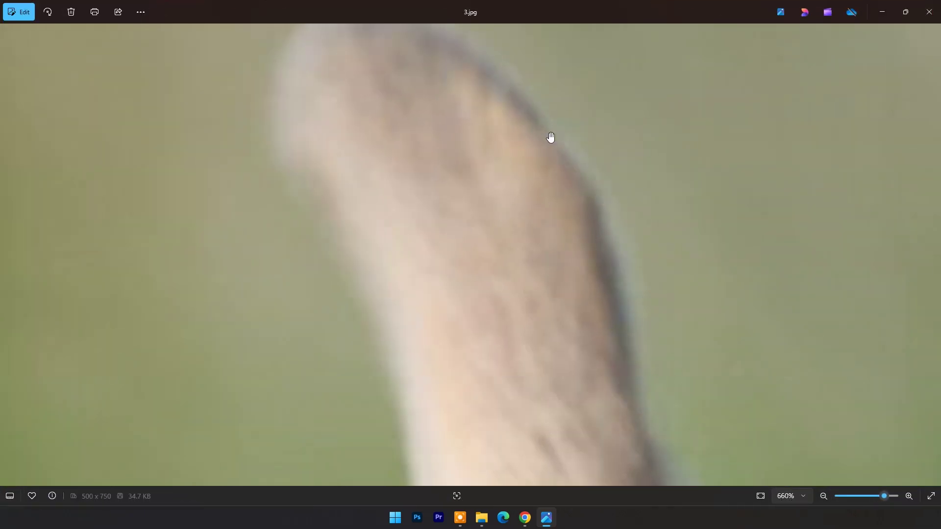
scroll(551, 138, "down", 8)
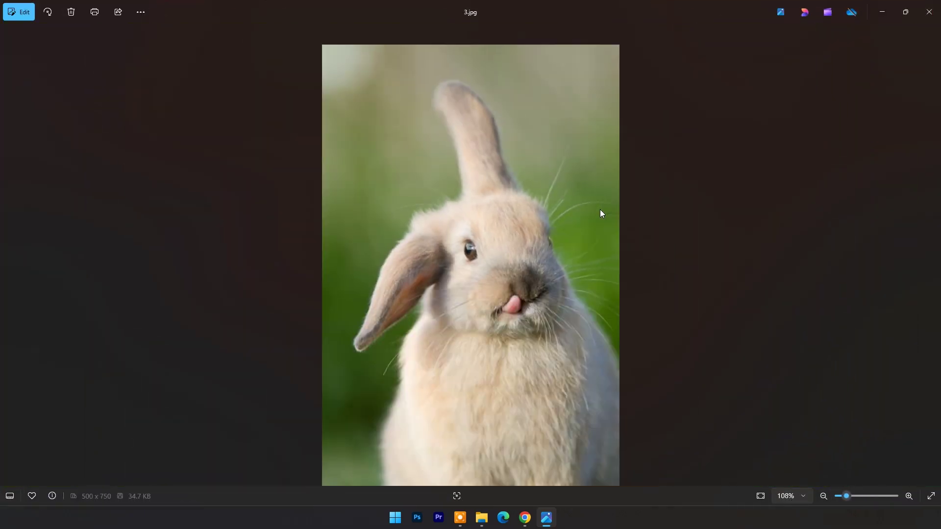
- Advance to the chihuahua photo and zoom in around its ear
left_click(931, 257)
left_click(932, 257)
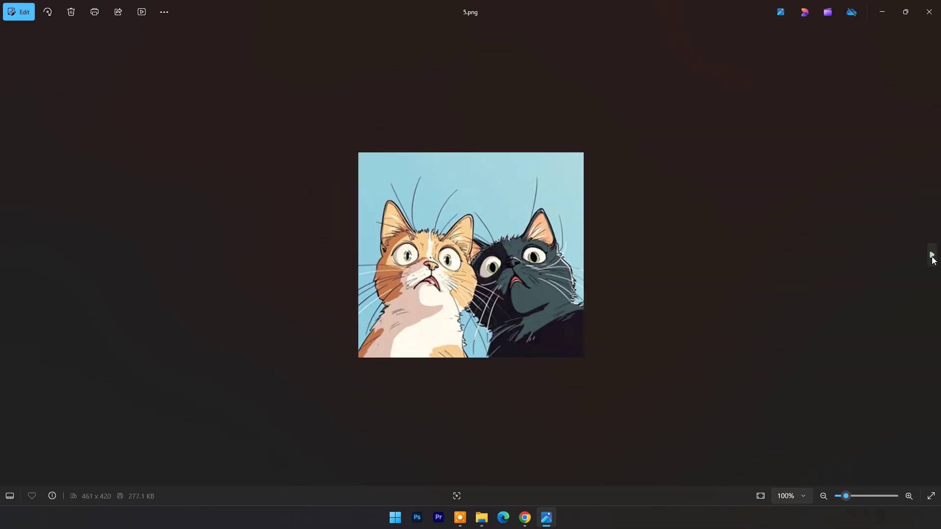
left_click(932, 256)
scroll(255, 218, "up", 4)
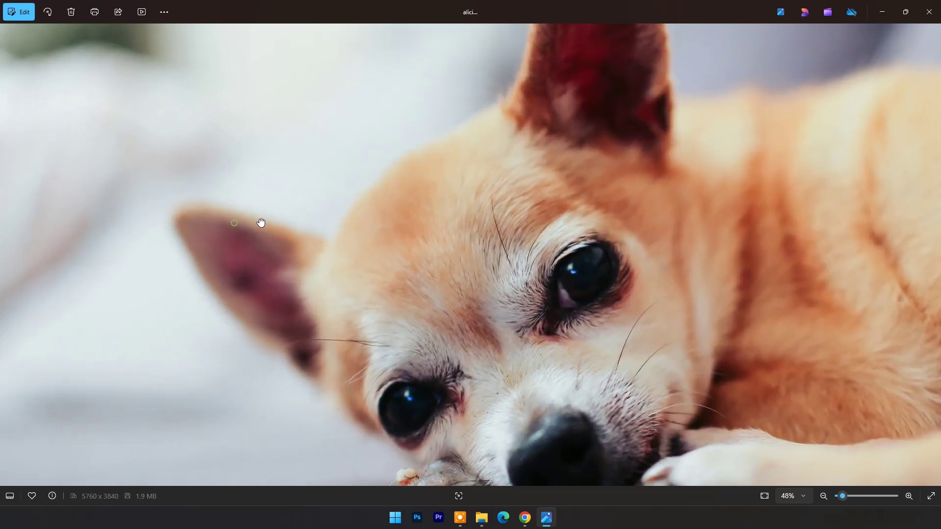
scroll(178, 223, "up", 3)
scroll(181, 222, "down", 4)
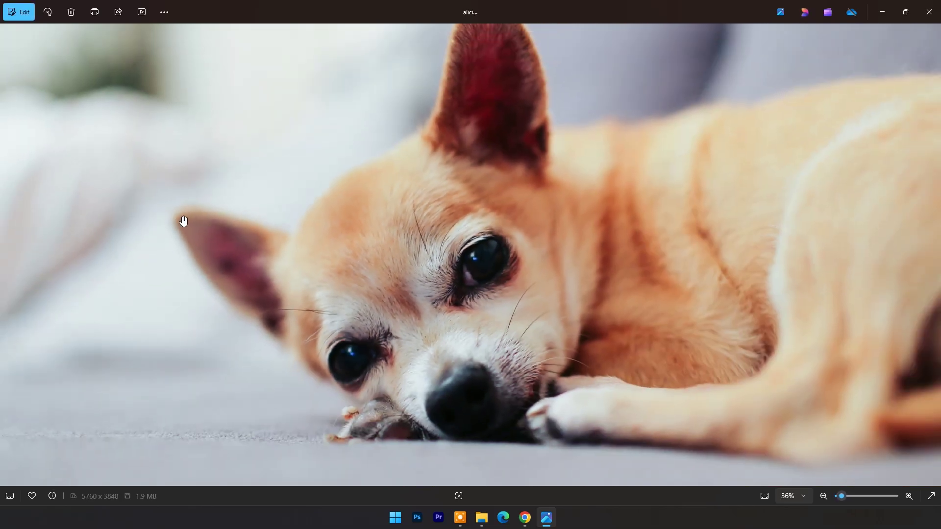
scroll(539, 88, "up", 2)
left_click_drag(531, 101, 416, 190)
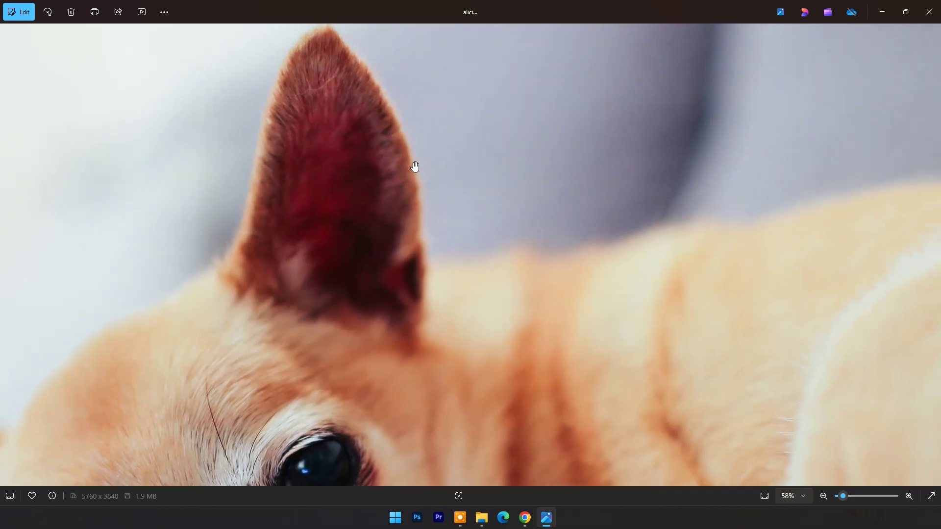
scroll(415, 167, "down", 3)
scroll(699, 192, "down", 1)
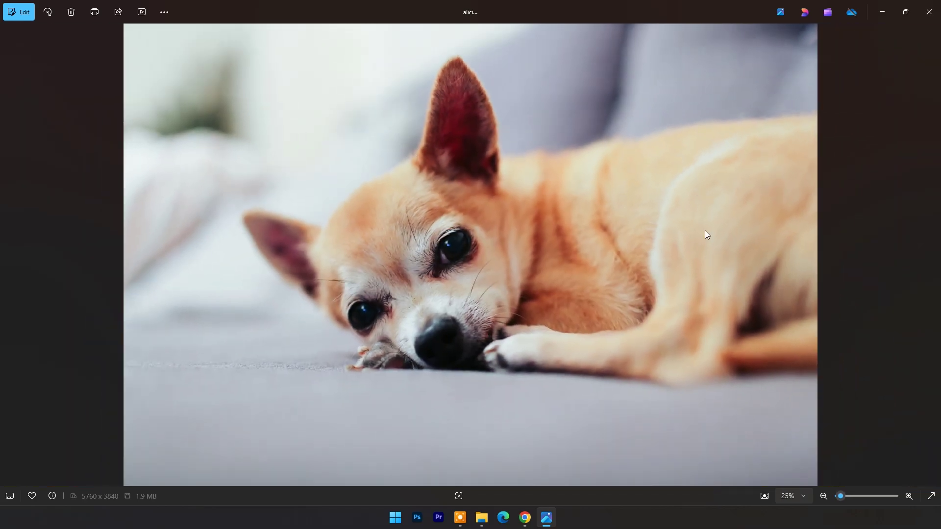
- View the hydrangea portrait, then close Photos and nudge the Test25 window right
left_click(931, 255)
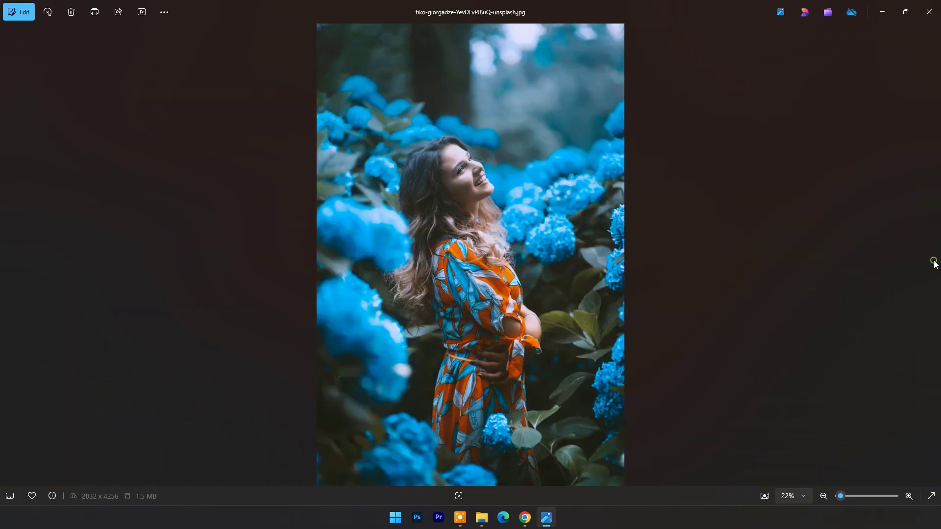
left_click(925, 15)
left_click_drag(538, 125, 586, 123)
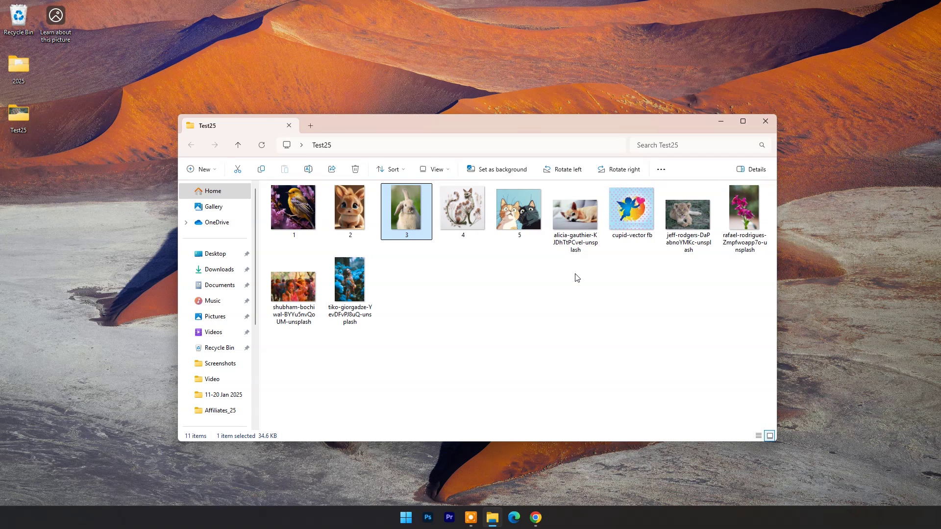
- Open the Aiarty AI deblur page in Chrome and replay the cabin deblurring demo
left_click(720, 123)
left_click(536, 516)
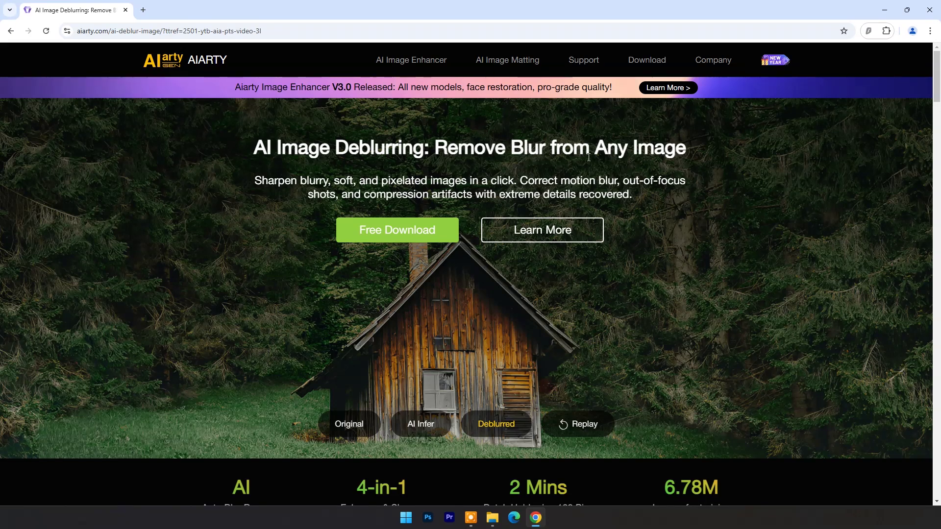
left_click(591, 426)
scroll(635, 207, "down", 8)
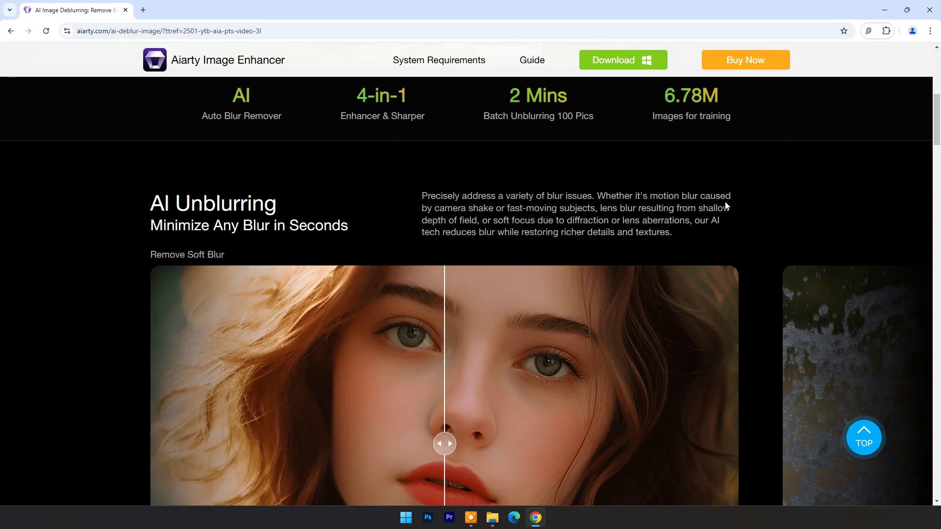
scroll(727, 203, "down", 1)
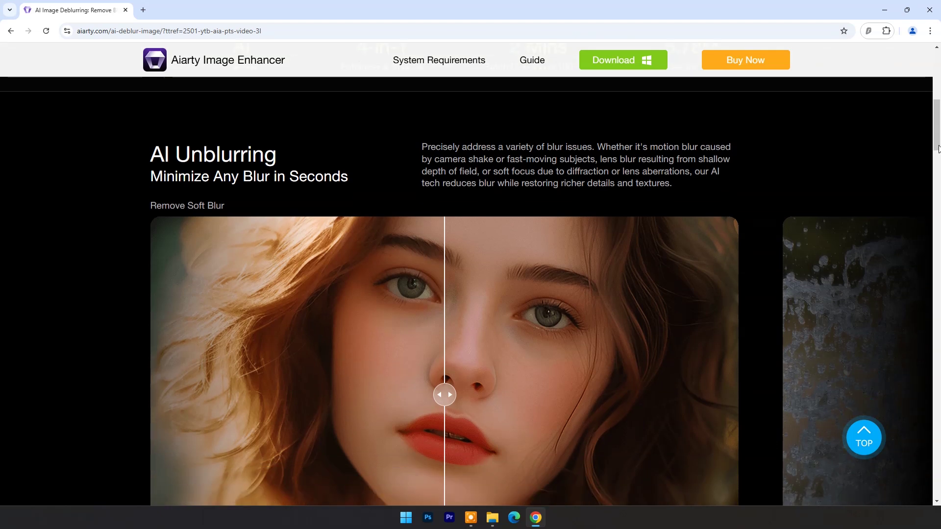
scroll(938, 149, "down", 1)
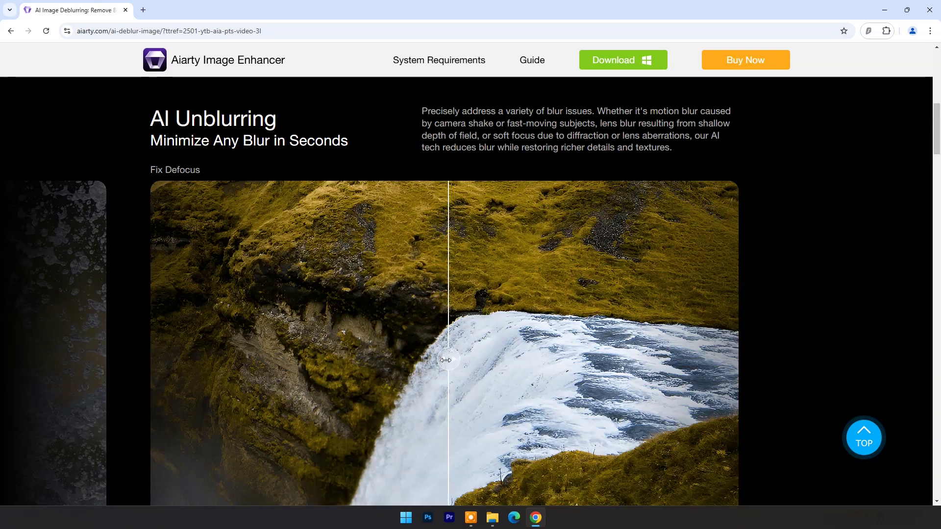
- Compare the face, wheat field and hummingbird demos, scrolling down to the download section
left_click_drag(446, 360, 469, 367)
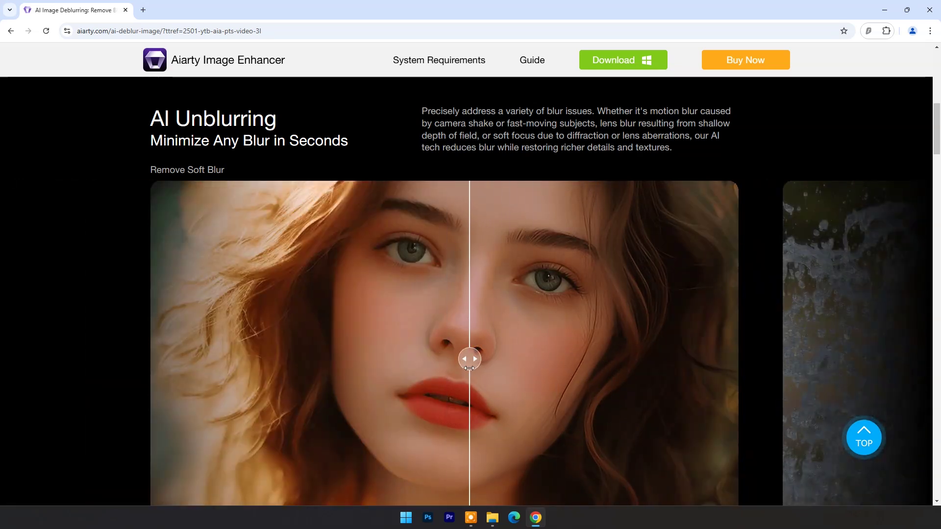
scroll(633, 337, "down", 1)
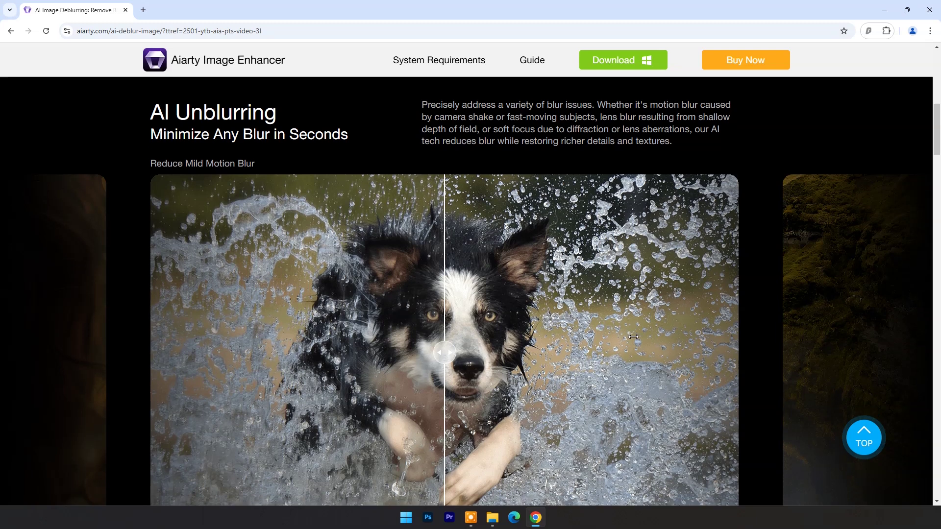
scroll(633, 336, "down", 10)
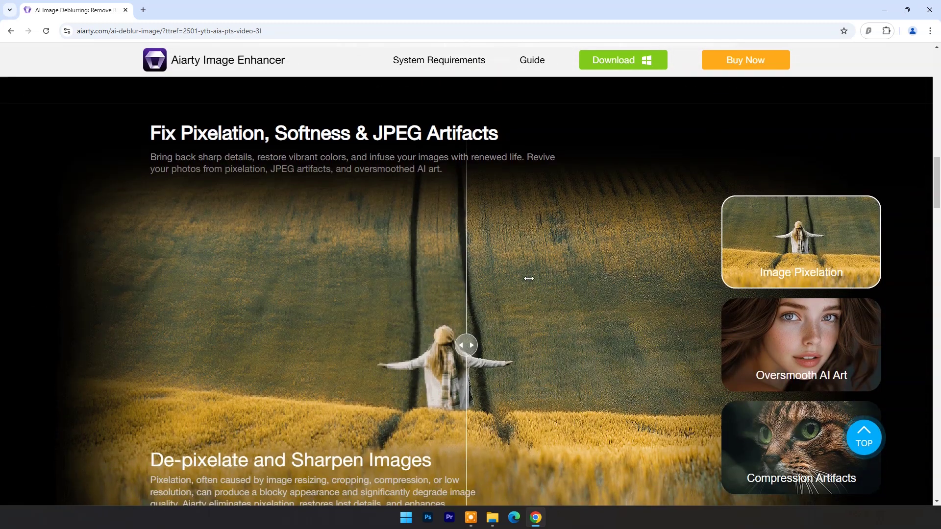
mouse_move(467, 347)
left_mouse_down()
mouse_move(326, 343)
mouse_move(498, 343)
mouse_move(389, 345)
mouse_move(451, 344)
left_mouse_up()
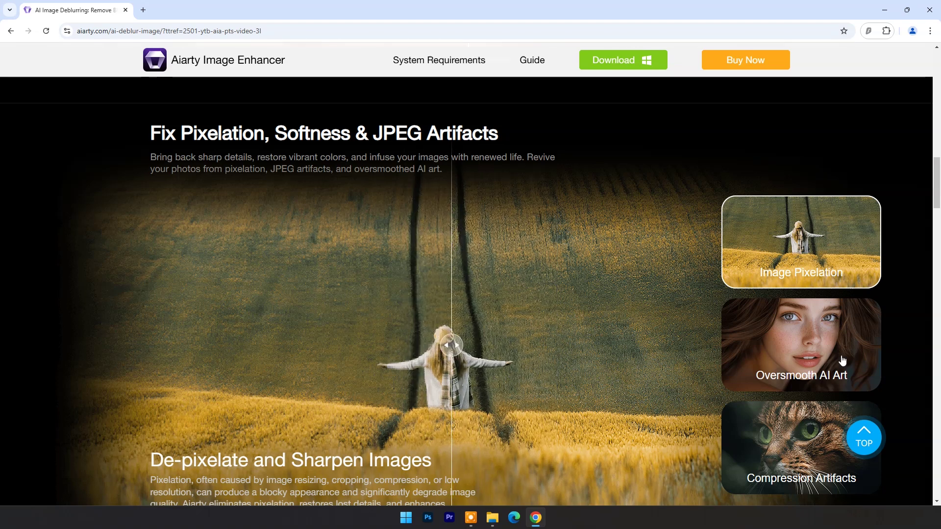
scroll(659, 287, "down", 10)
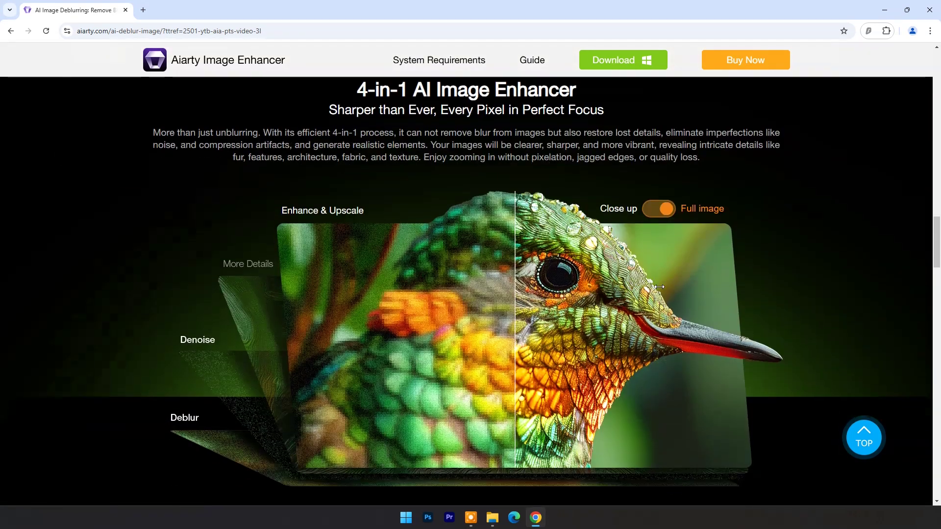
mouse_move(521, 276)
left_mouse_down()
mouse_move(303, 275)
mouse_move(297, 267)
mouse_move(494, 284)
mouse_move(778, 282)
mouse_move(258, 279)
mouse_move(515, 280)
left_mouse_up()
scroll(615, 274, "down", 10)
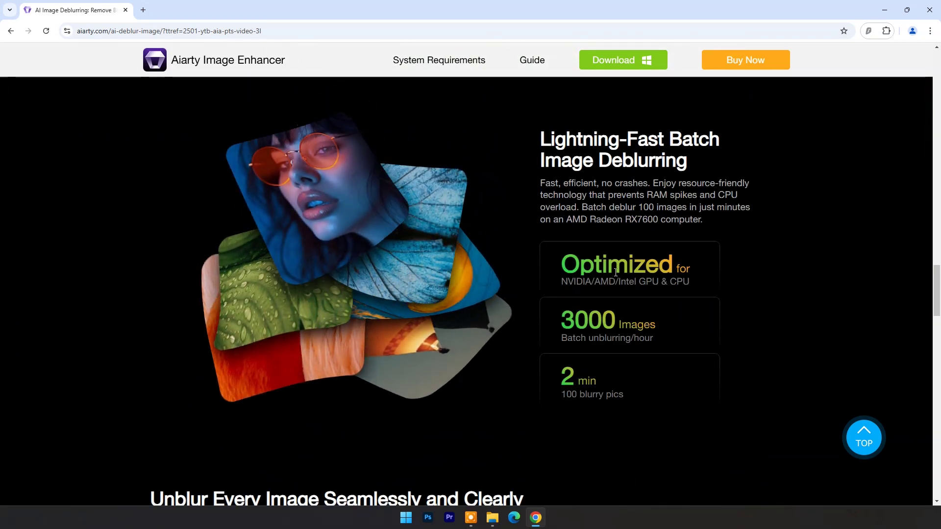
scroll(615, 273, "down", 8)
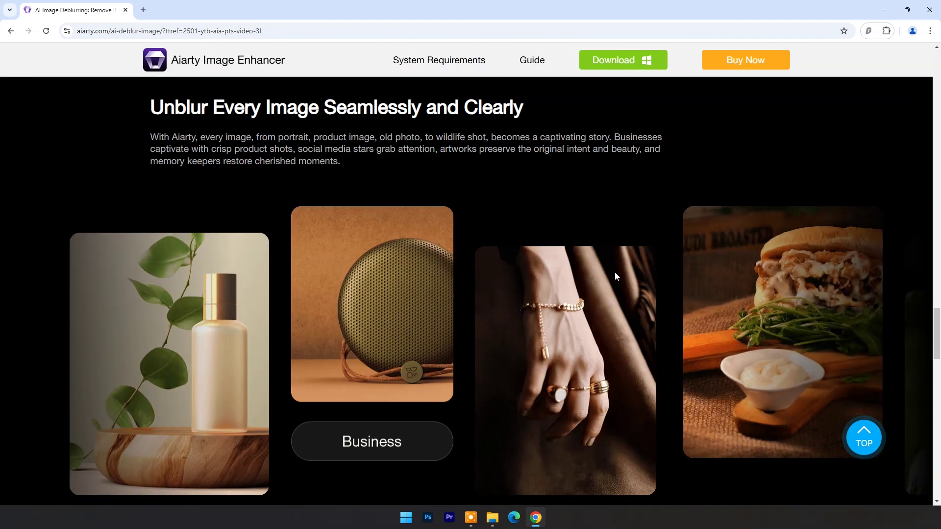
scroll(615, 274, "down", 10)
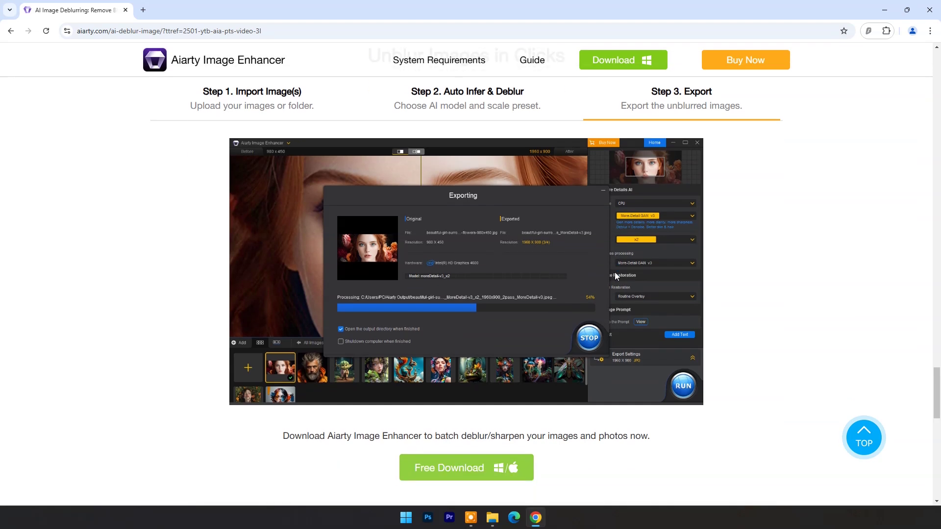
scroll(614, 273, "down", 3)
- Download the Aiarty Image Enhancer installer and minimize the browser
left_click(469, 327)
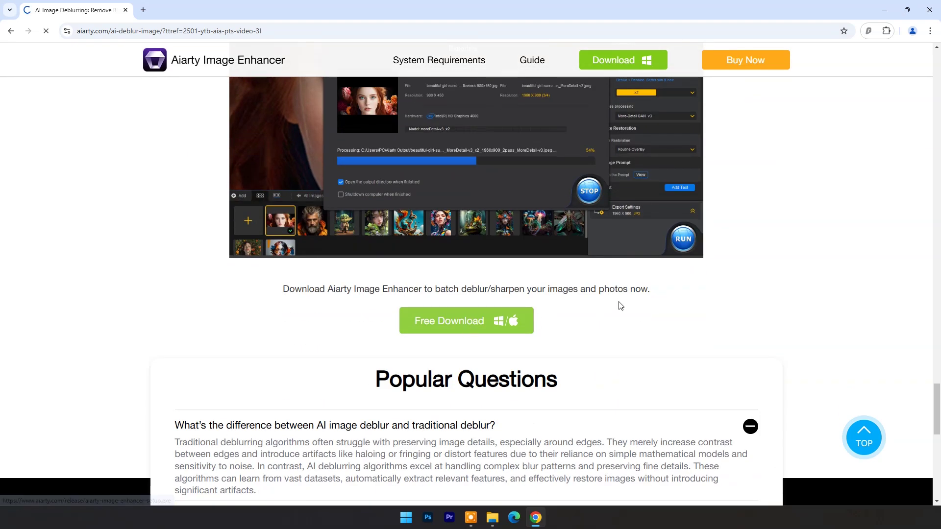
left_click(484, 298)
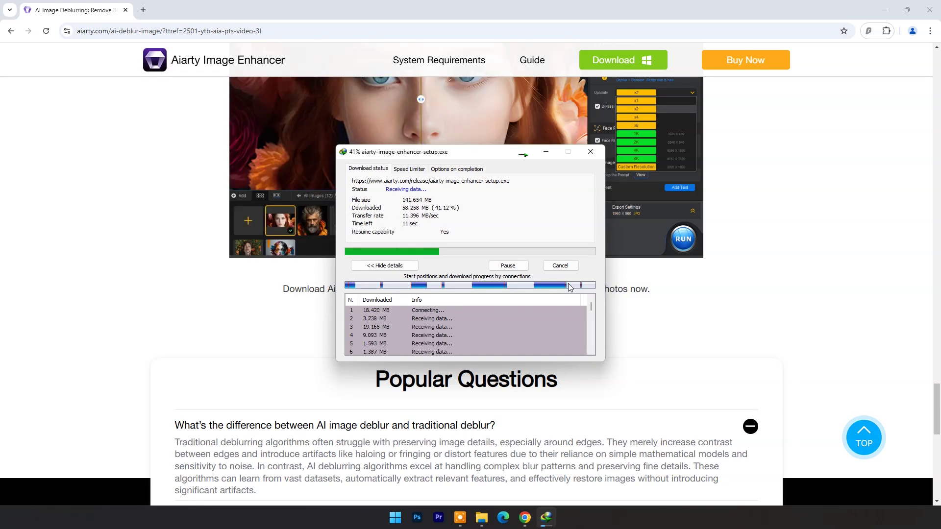
left_click(885, 10)
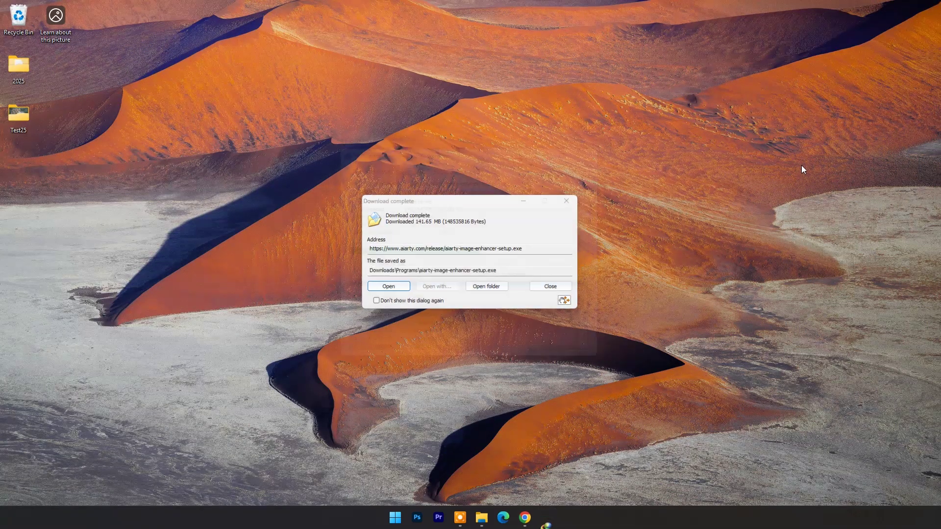
- Install into C:\Program Files (x86)\Aiarty\ImageEnhancer\ with Add Shortcut checked
left_click(375, 287)
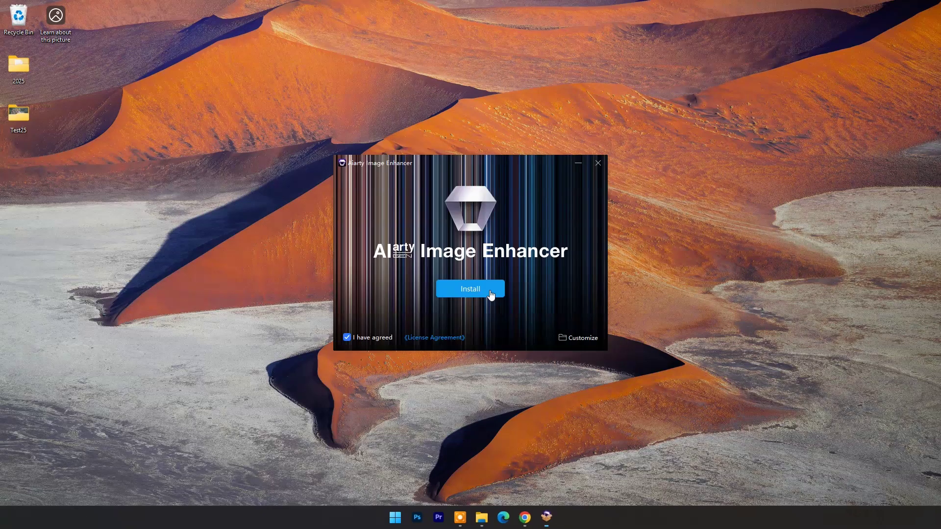
left_click(583, 340)
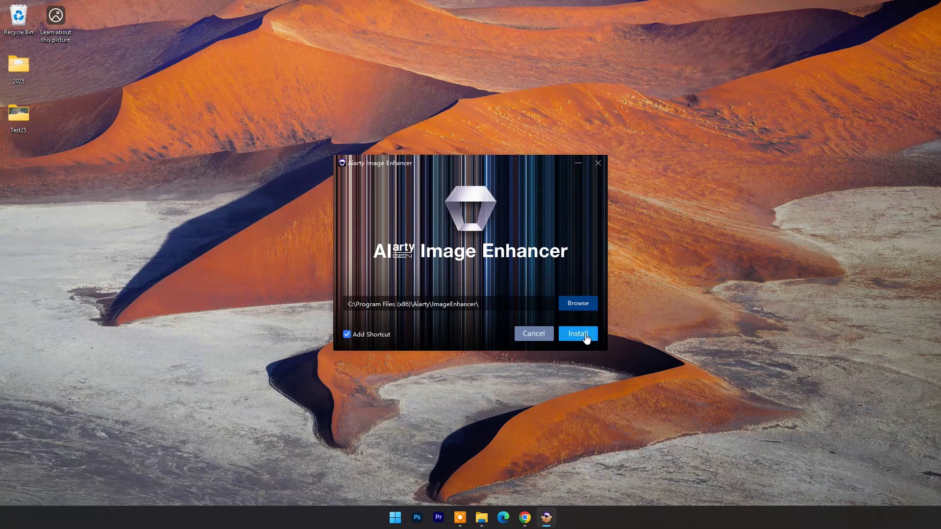
left_click(579, 334)
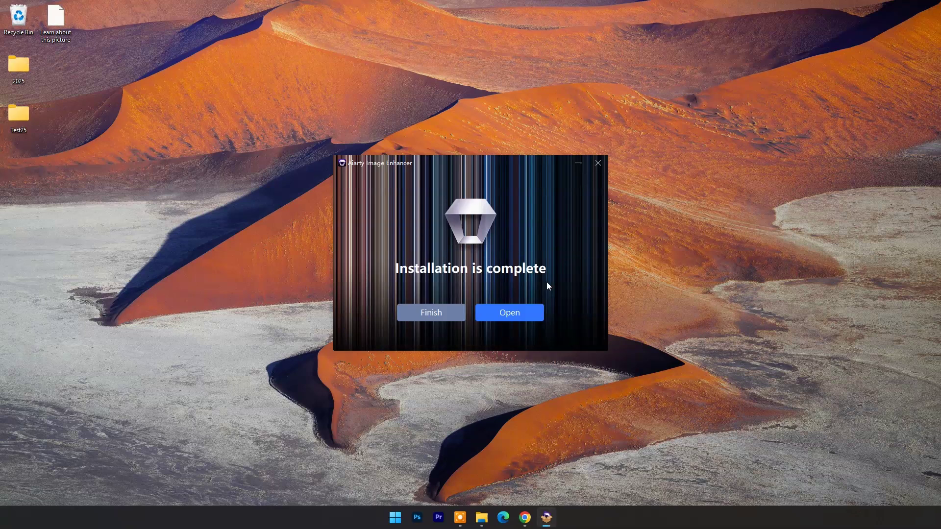
- Launch Aiarty, minimize Edge, and close the Hardware Information (AI Inference) dialog
left_click(528, 322)
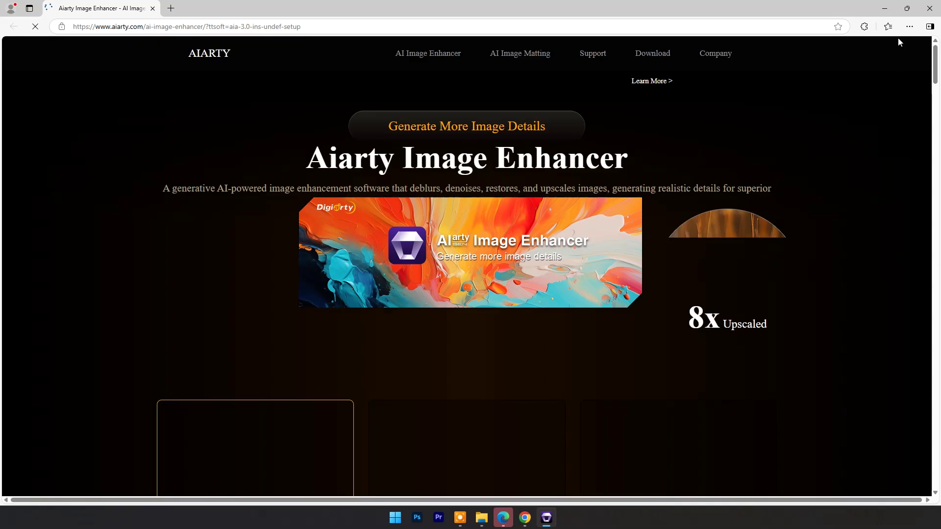
left_click(907, 8)
left_click(882, 14)
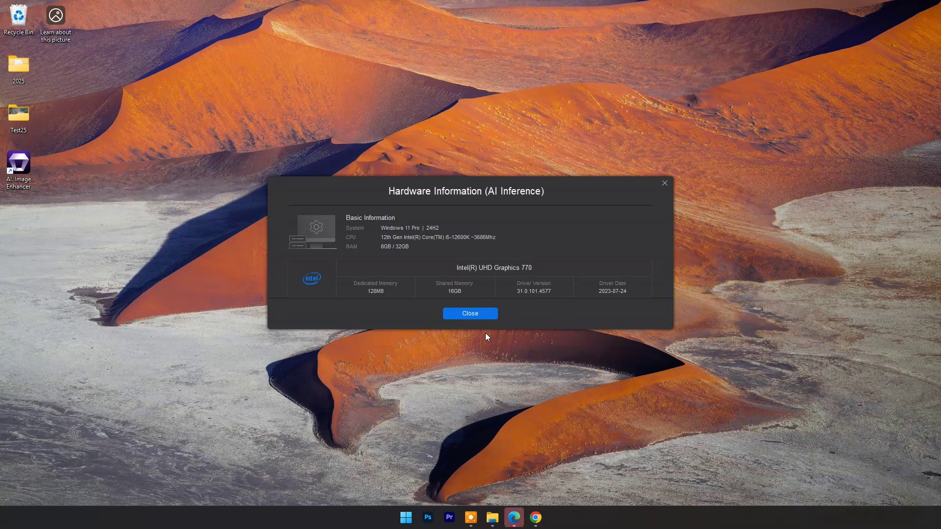
left_click(473, 316)
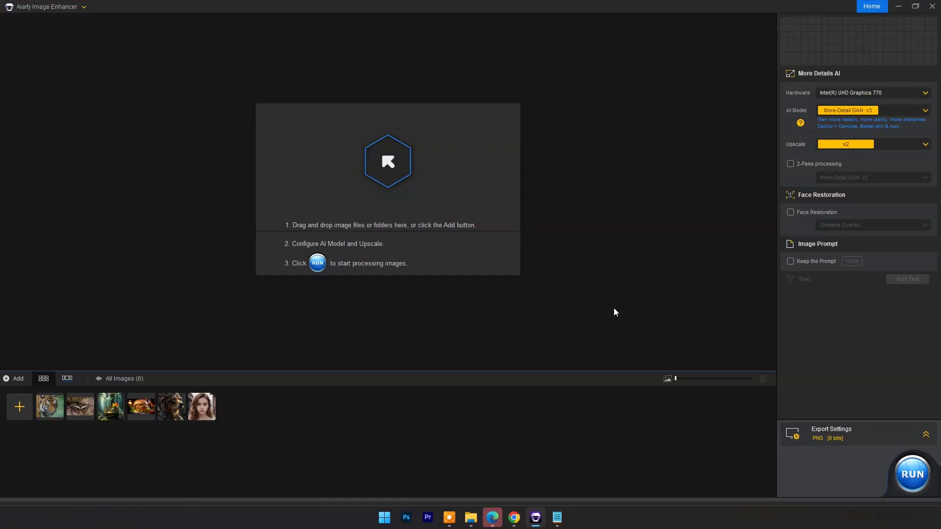
- Drag 2.png from the Test25 folder into Aiarty and minimize the folder
left_click(471, 517)
left_click_drag(443, 123, 540, 109)
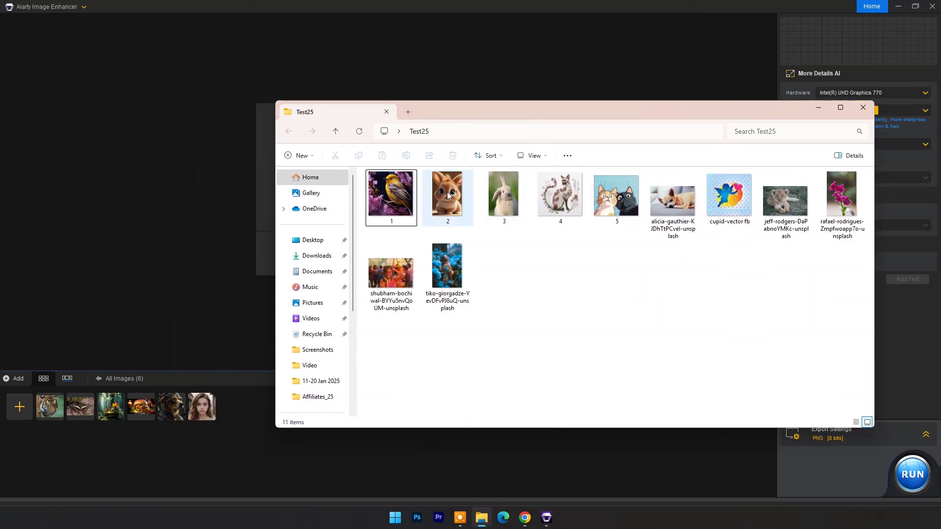
left_click_drag(448, 194, 235, 201)
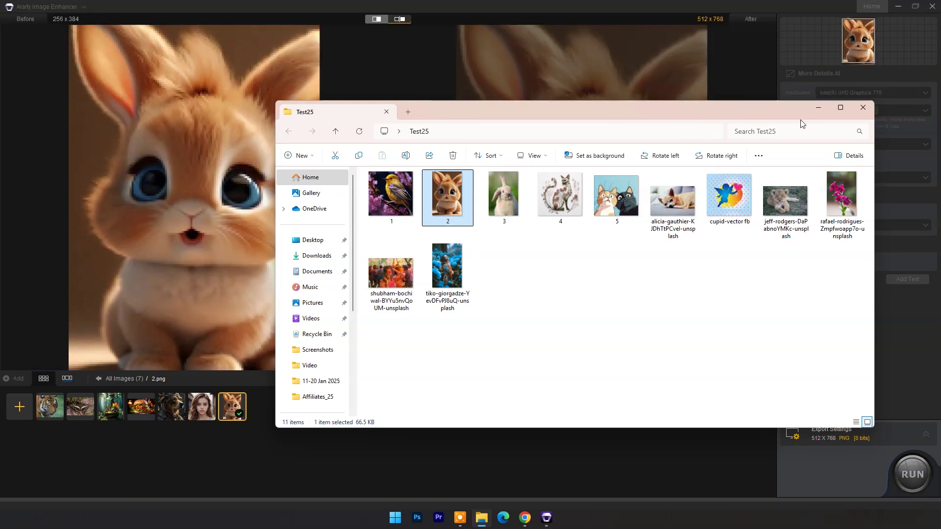
left_click(820, 109)
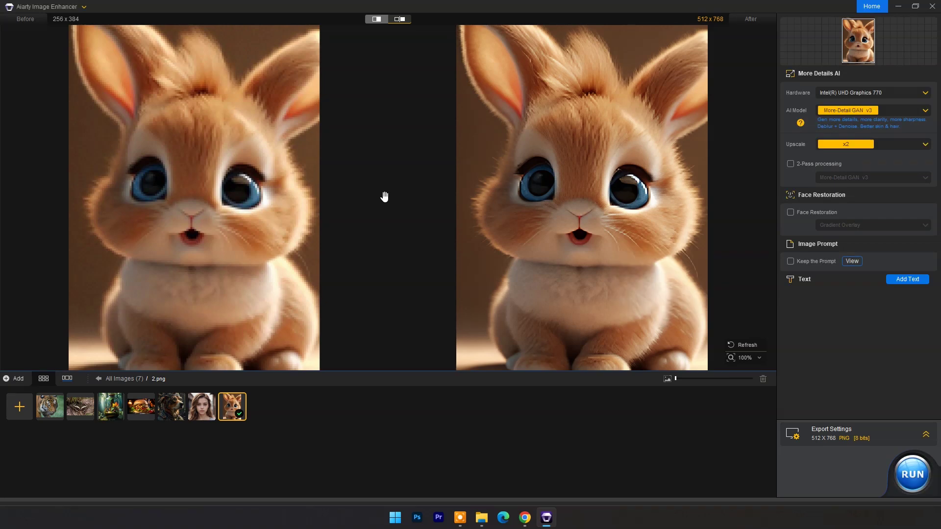
- Zoom the bunny preview and compare 512 x 768 against 256 x 384 in split view
scroll(505, 202, "up", 5)
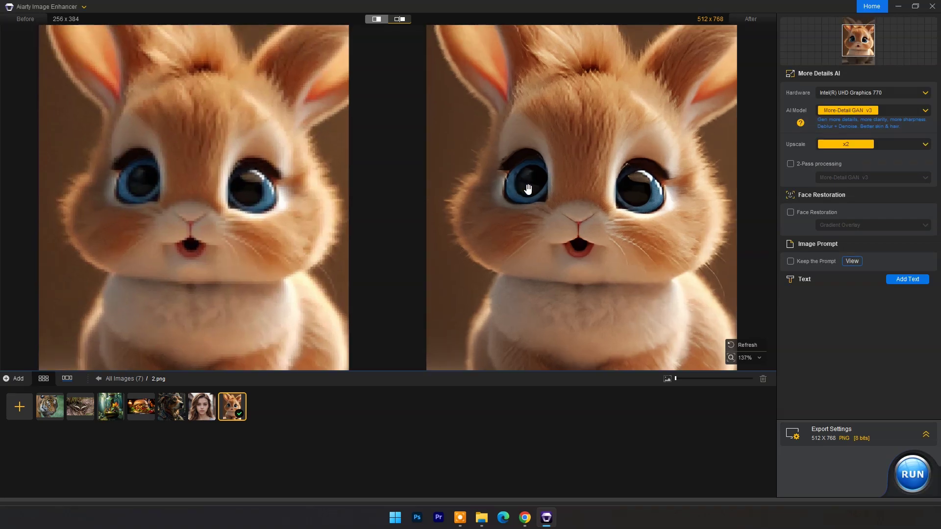
scroll(527, 190, "down", 3)
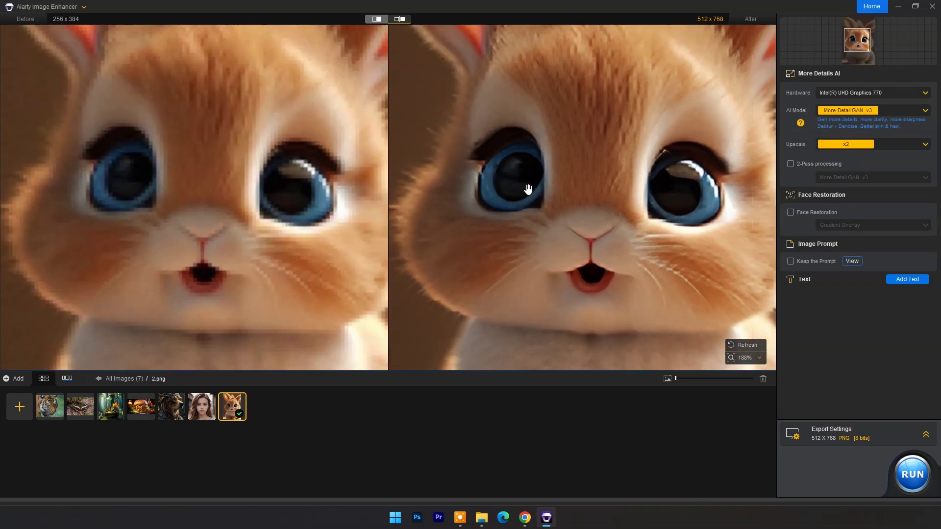
scroll(578, 131, "up", 2)
left_click_drag(578, 130, 574, 235)
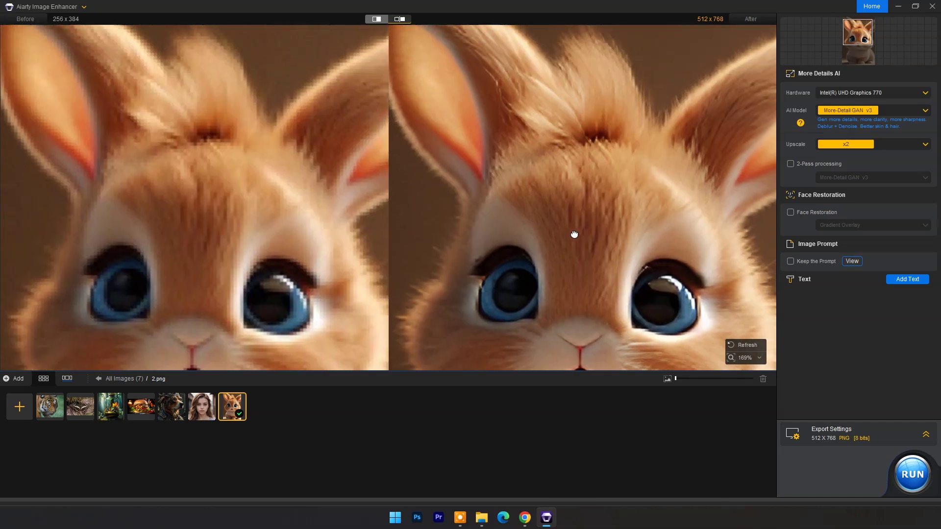
left_click(375, 19)
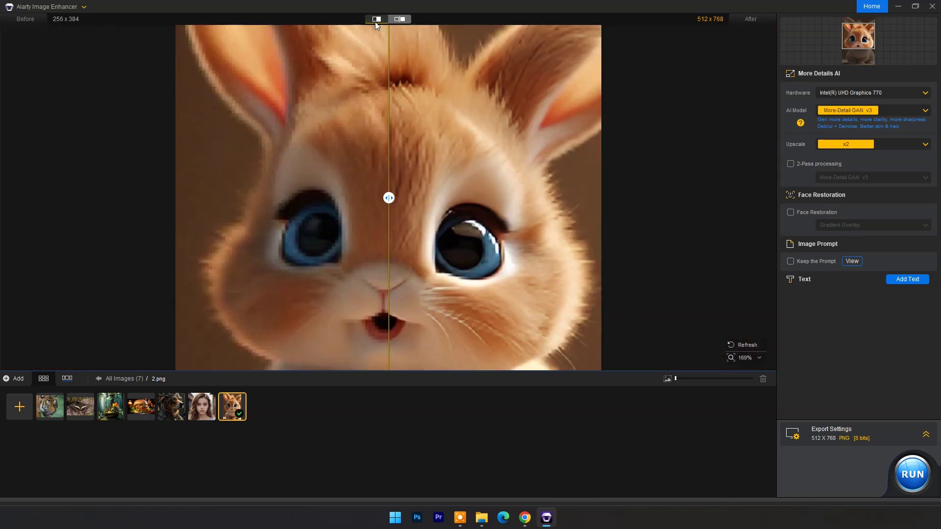
scroll(426, 143, "up", 2)
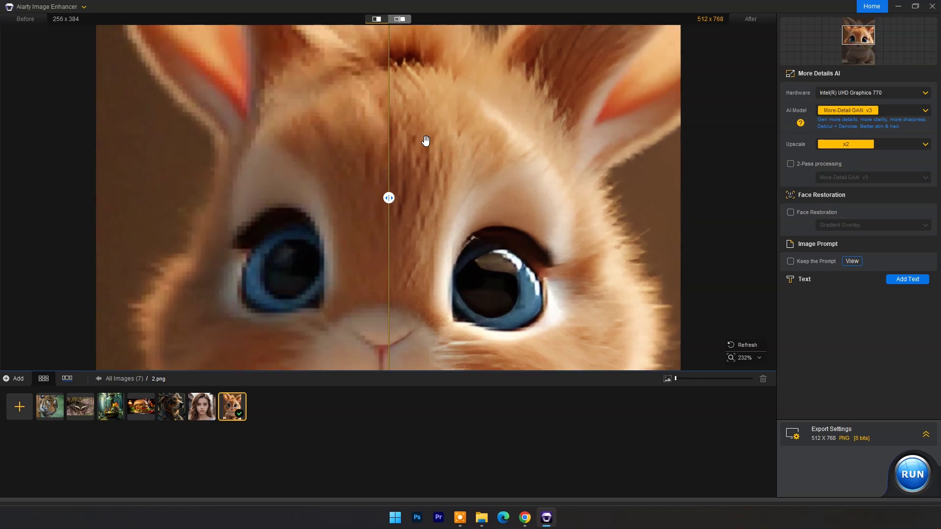
left_click_drag(440, 135, 434, 283)
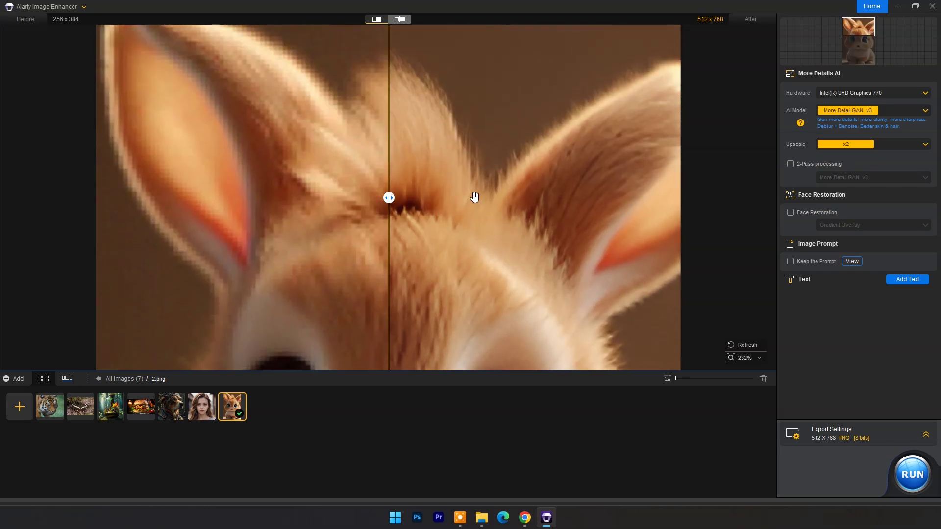
left_click_drag(475, 197, 455, 99)
left_click_drag(473, 310, 481, 169)
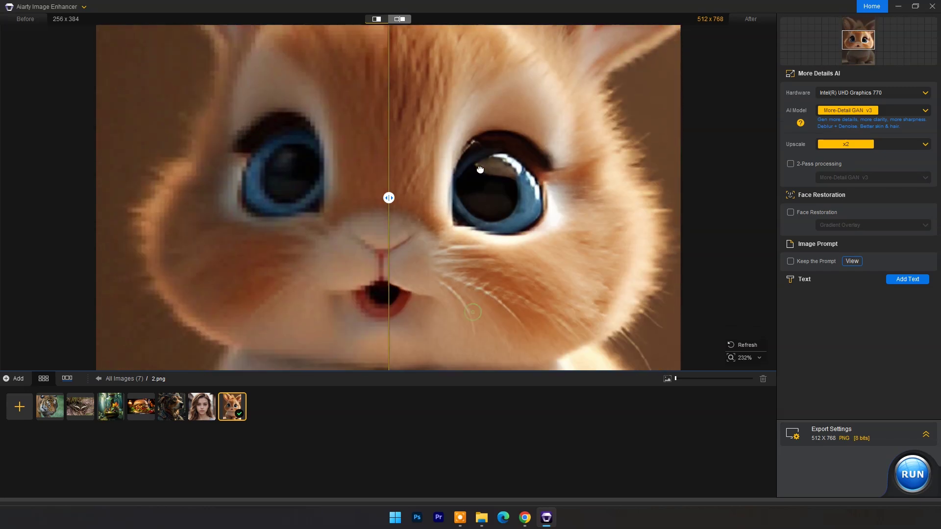
mouse_move(391, 196)
left_mouse_down()
mouse_move(683, 195)
mouse_move(95, 193)
mouse_move(421, 195)
mouse_move(107, 205)
mouse_move(389, 206)
left_mouse_up()
scroll(348, 174, "down", 3)
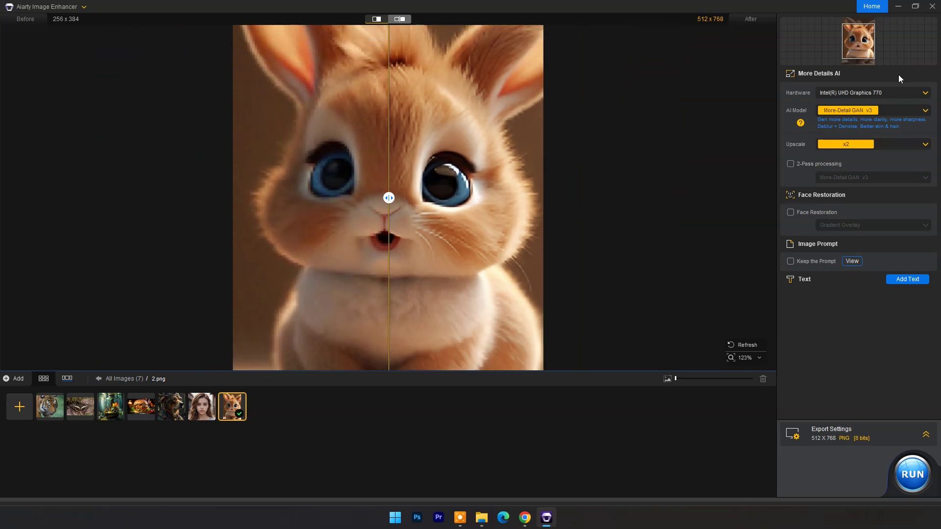
left_click(927, 95)
left_click(745, 92)
left_click(894, 90)
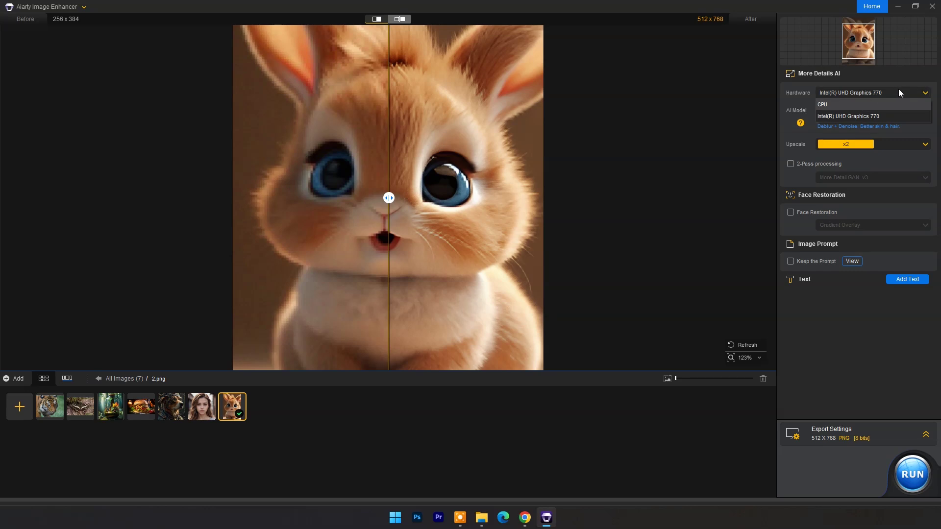
left_click(899, 91)
left_click(918, 112)
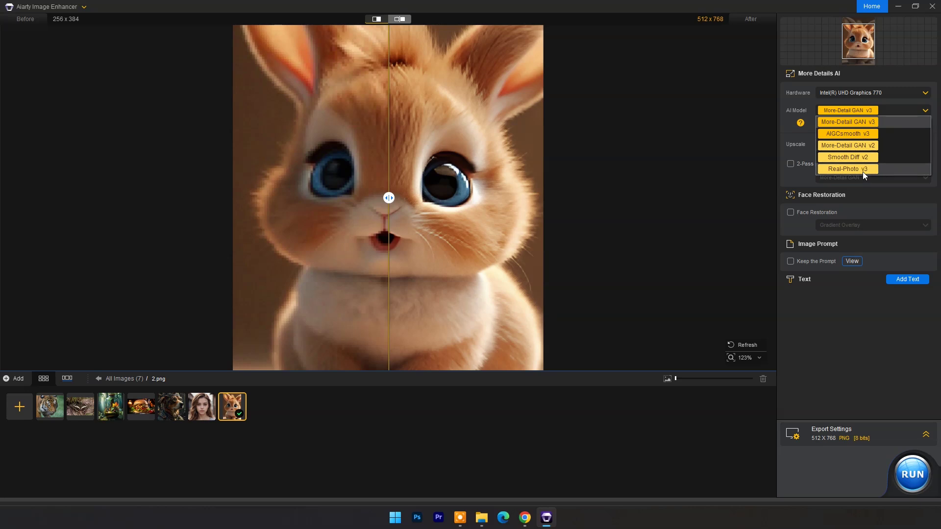
left_click(858, 121)
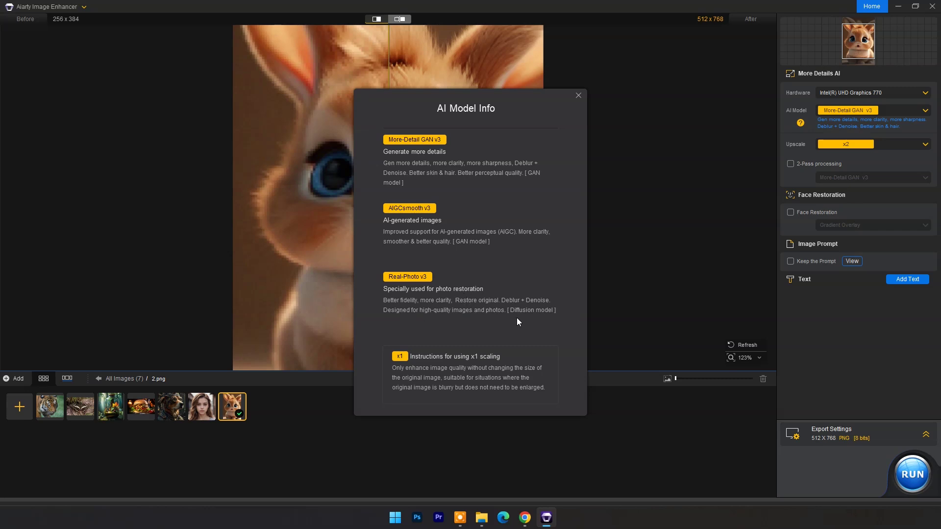
- Set the More-Detail GAN v3 upscale factor to x8 for 2.png
left_click(579, 95)
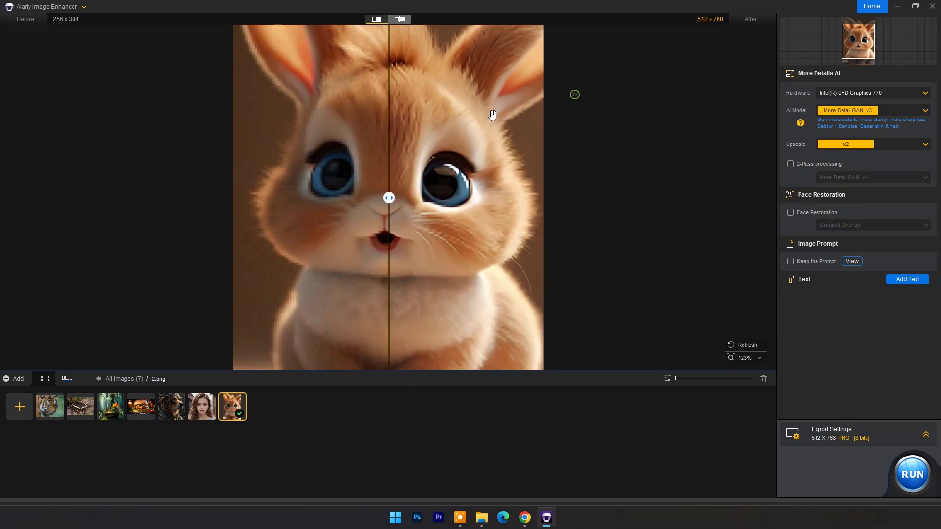
left_click(926, 144)
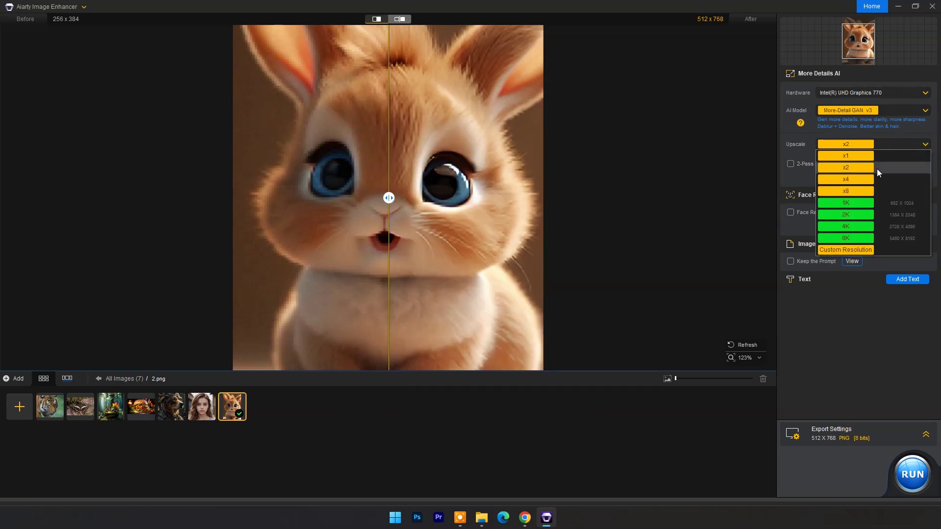
left_click(854, 193)
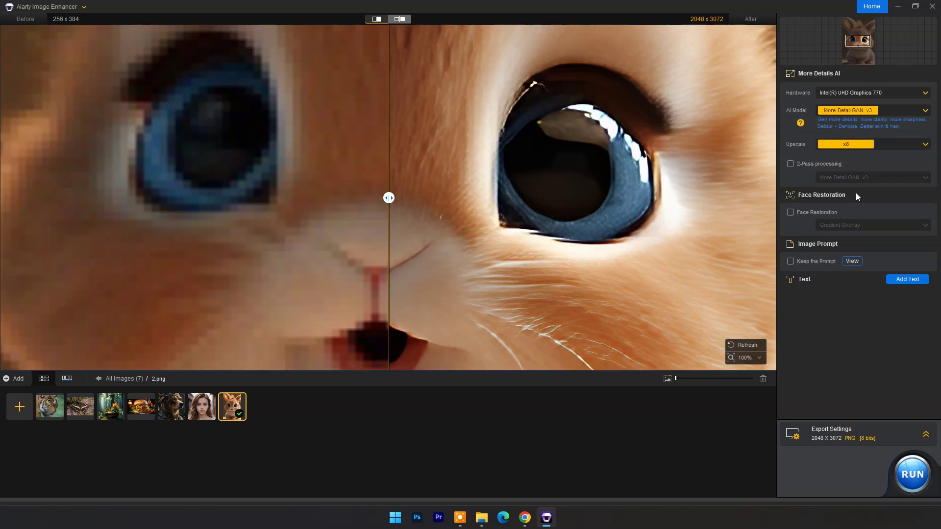
- Zoom into the bunny's body and sweep the divider comparing 2048 x 3072 with the original
scroll(641, 179, "down", 2)
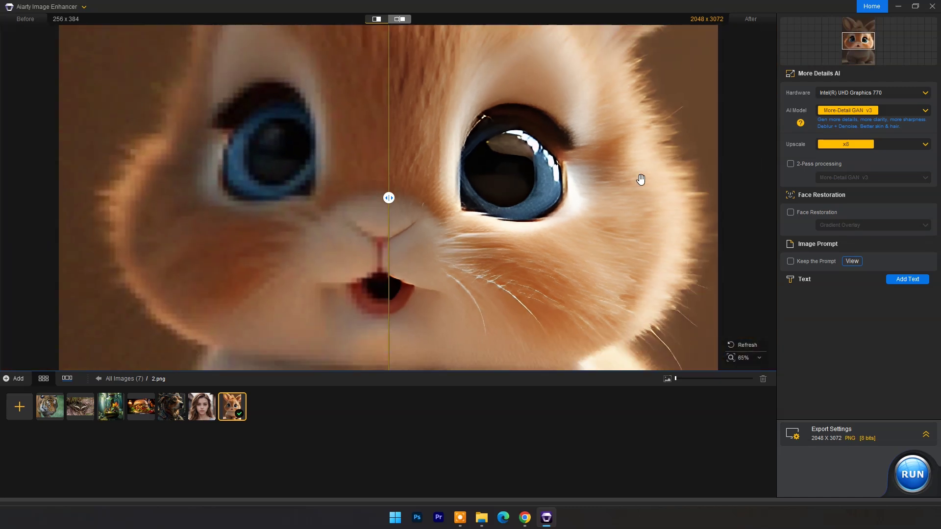
scroll(632, 174, "down", 2)
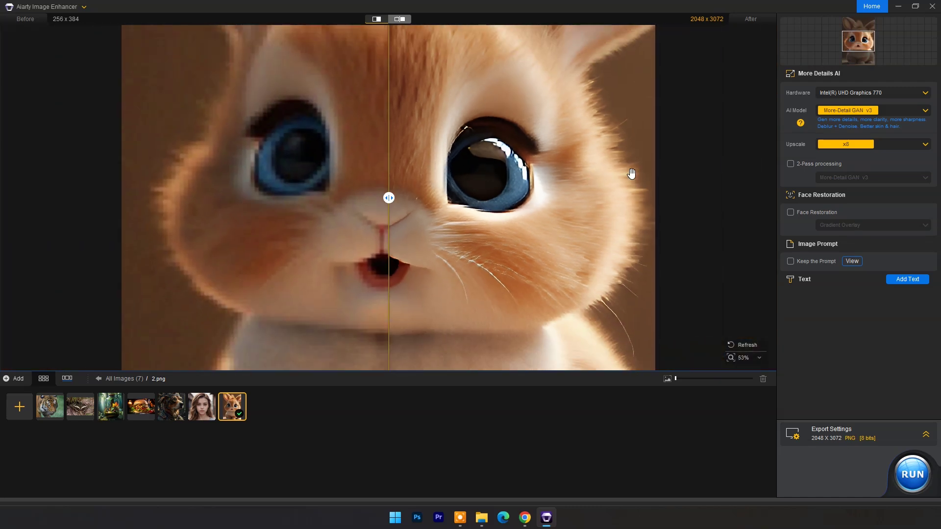
scroll(632, 175, "down", 2)
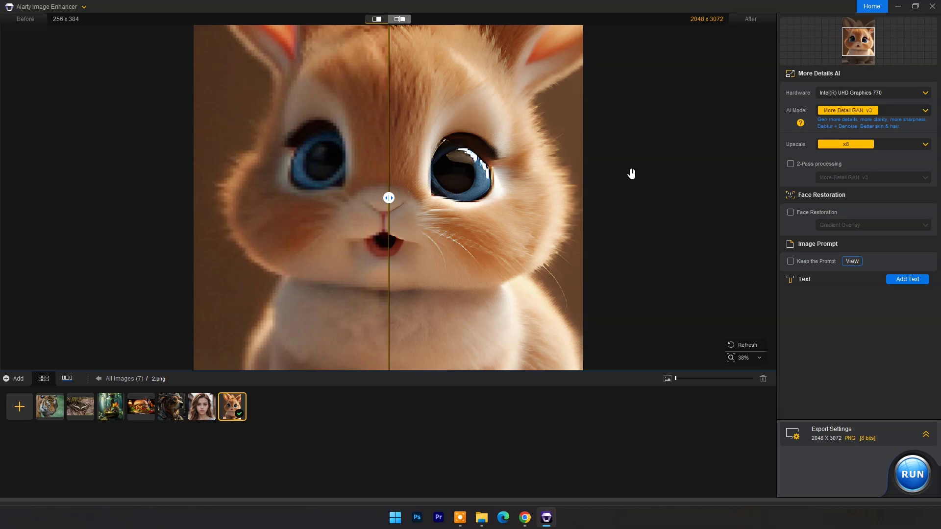
scroll(406, 147, "down", 2)
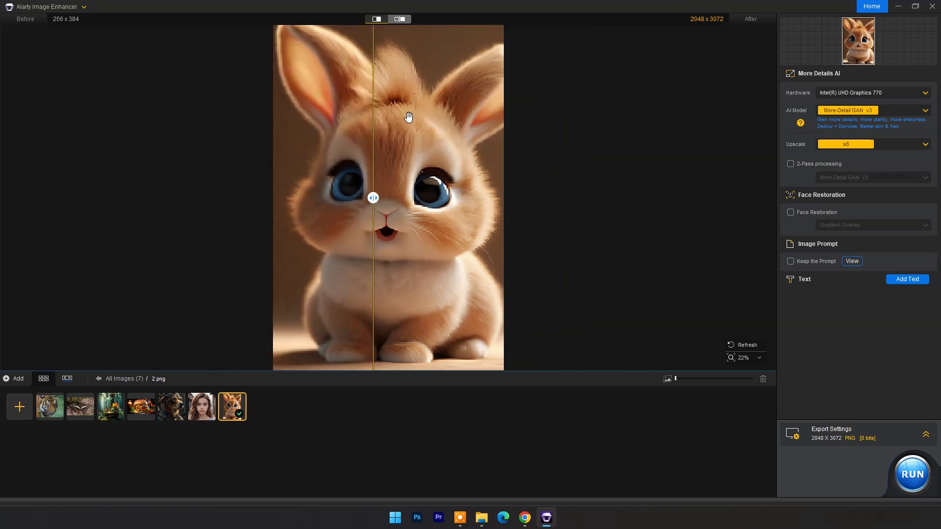
scroll(422, 324, "up", 2)
left_click_drag(426, 332, 416, 294)
scroll(417, 294, "up", 2)
left_click_drag(373, 198, 411, 210)
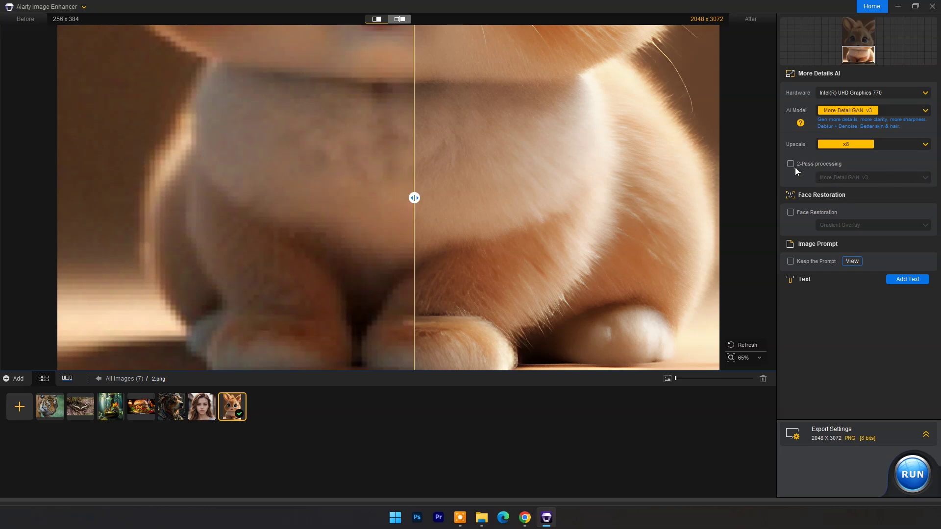
- Compare the bunny's body in side-by-side before and after views
left_click(376, 19)
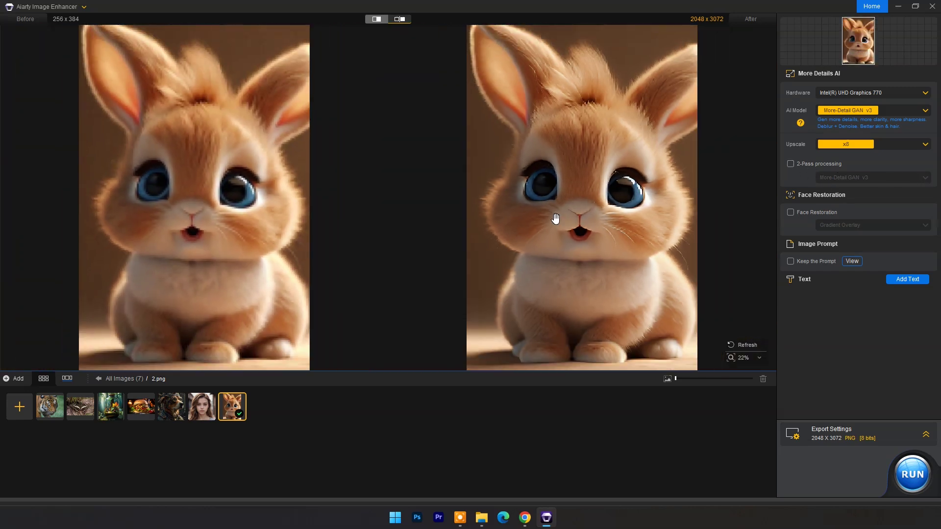
scroll(706, 196, "up", 3)
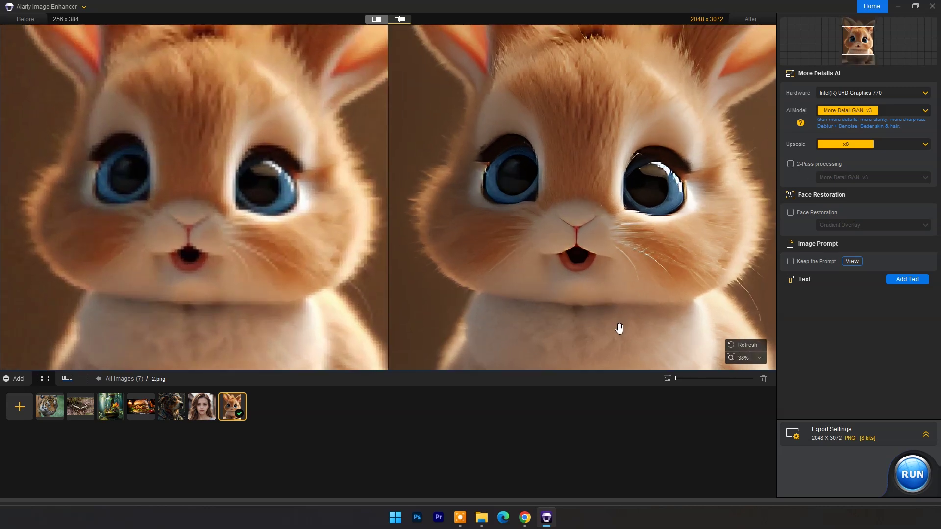
left_click_drag(620, 328, 622, 111)
scroll(563, 267, "up", 4)
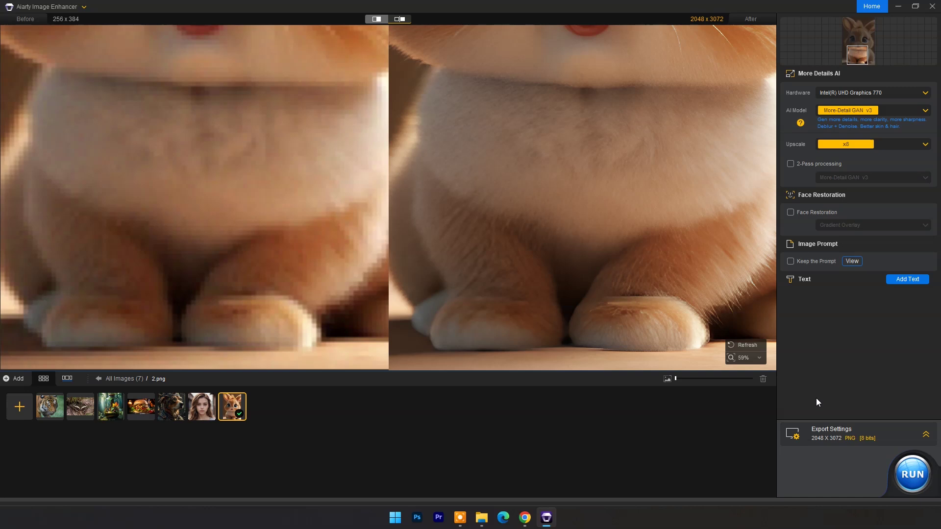
- Export as PNG 8 bits at Original DPI into the Aiarty Output folder
left_click(926, 434)
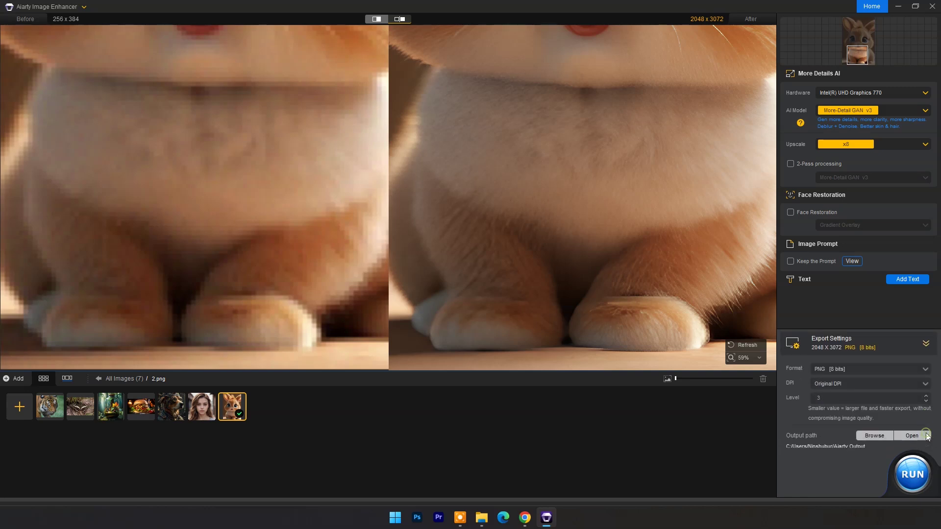
left_click(925, 373)
left_click(867, 381)
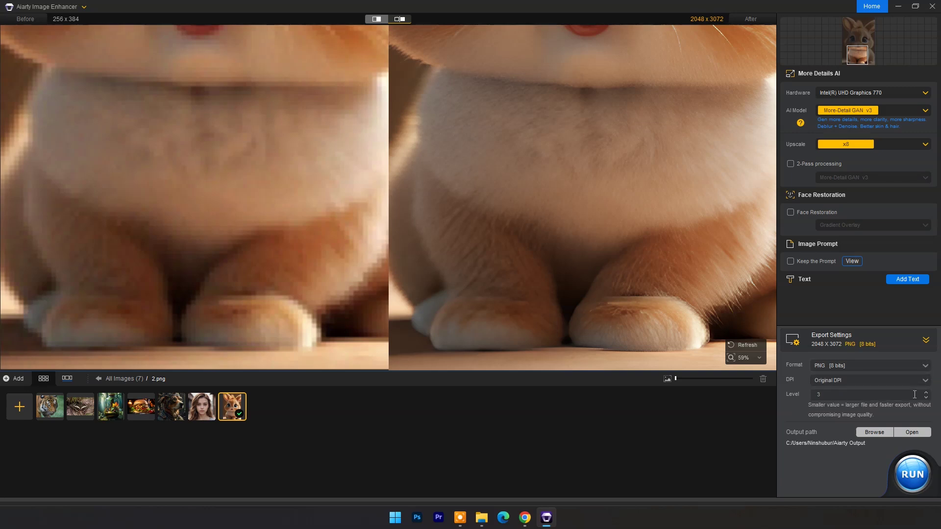
left_click(924, 382)
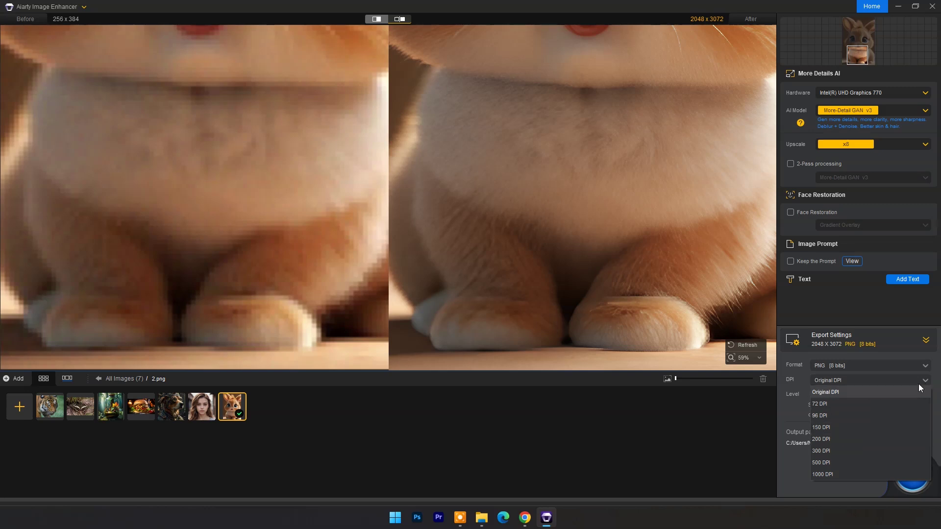
left_click(919, 386)
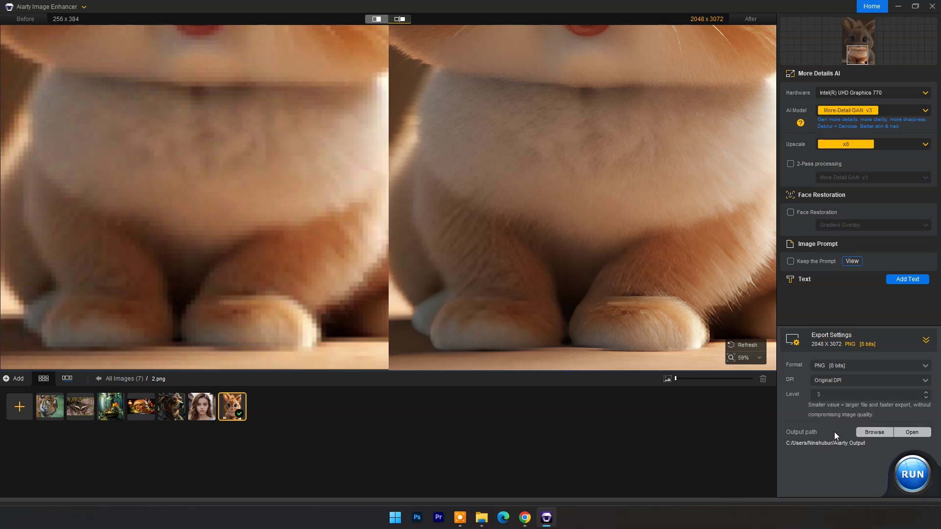
left_click(875, 432)
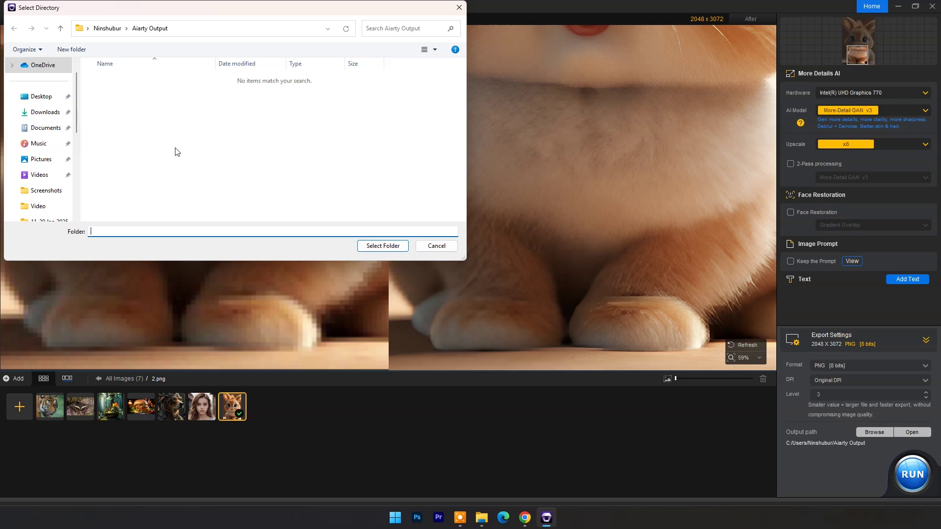
left_click(381, 247)
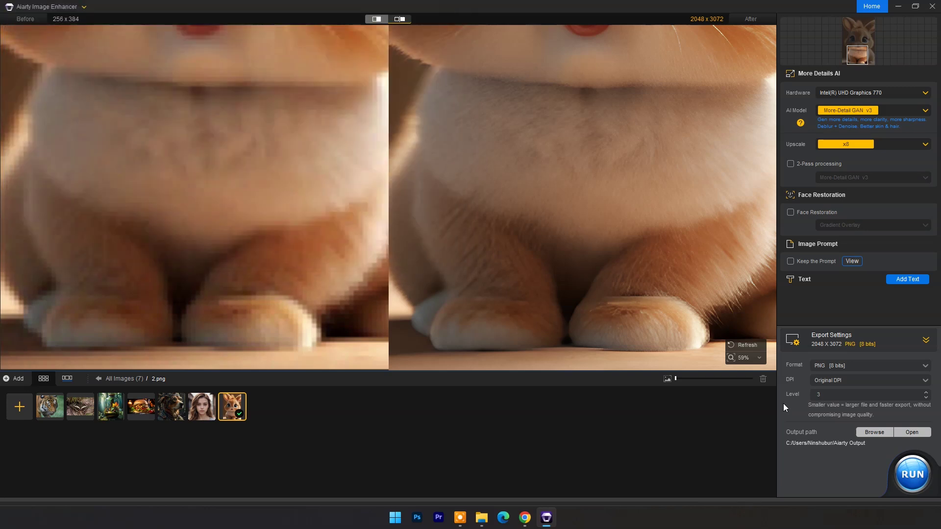
- Run the export producing 2_MoreDetail-v3_x8_2048x3072, then stop the remaining batch
left_click(913, 474)
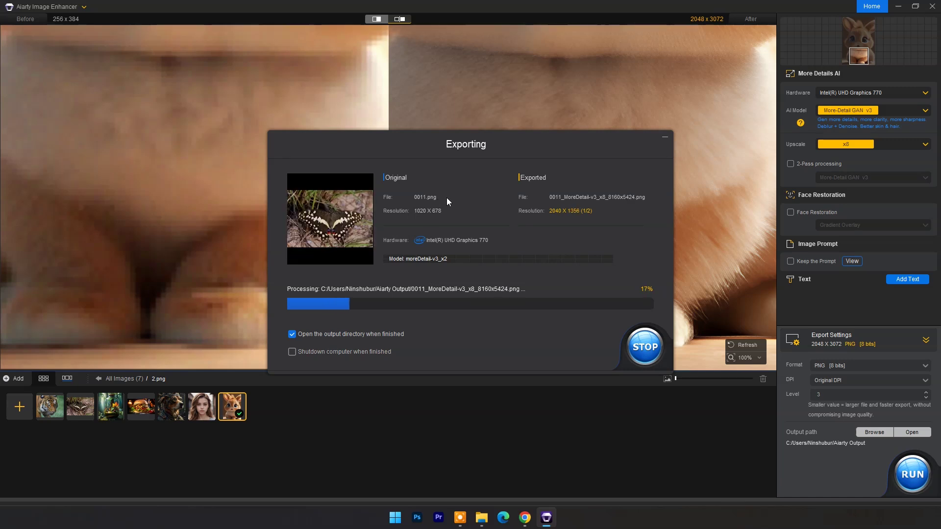
left_click(643, 339)
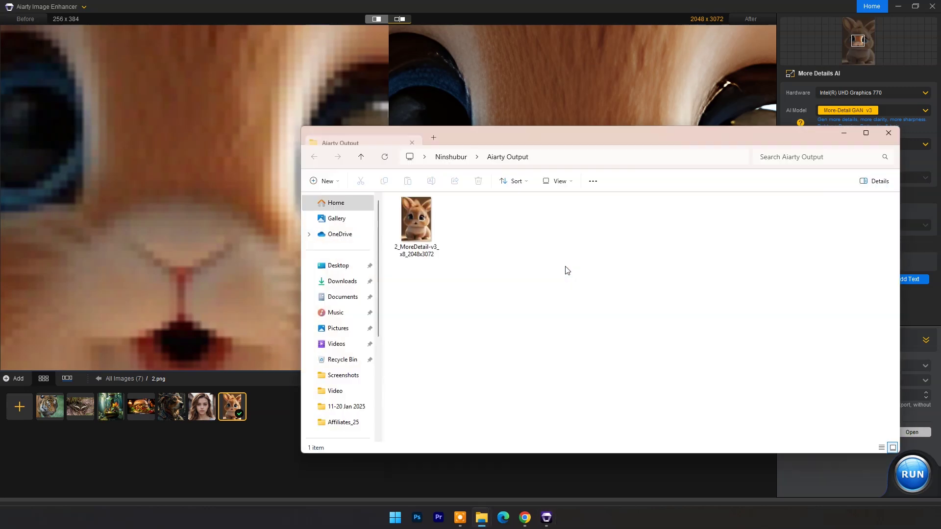
- Snap the exported rabbit PNG left and the original 2.png right, zooming to compare
key("Return")
scroll(570, 281, "up", 2)
key("super+Left")
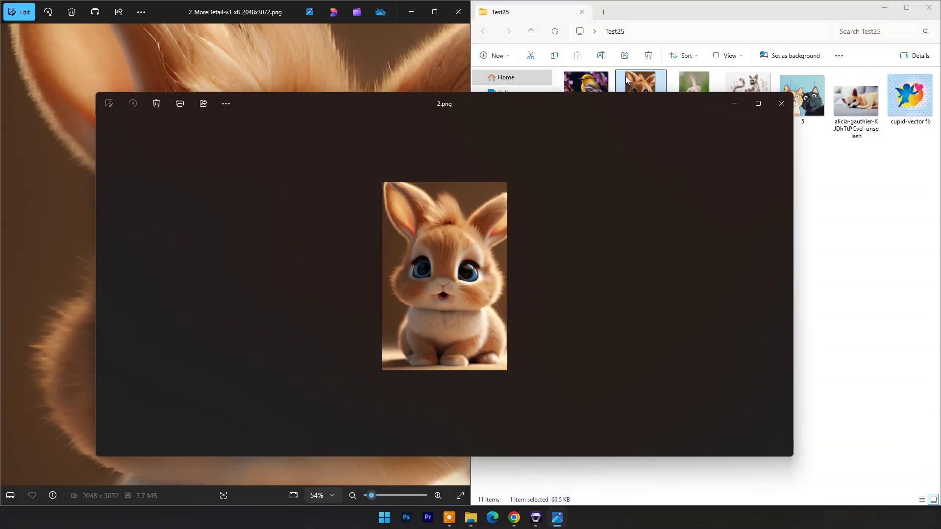
key("super+Right")
scroll(724, 74, "up", 3)
scroll(695, 319, "up", 1)
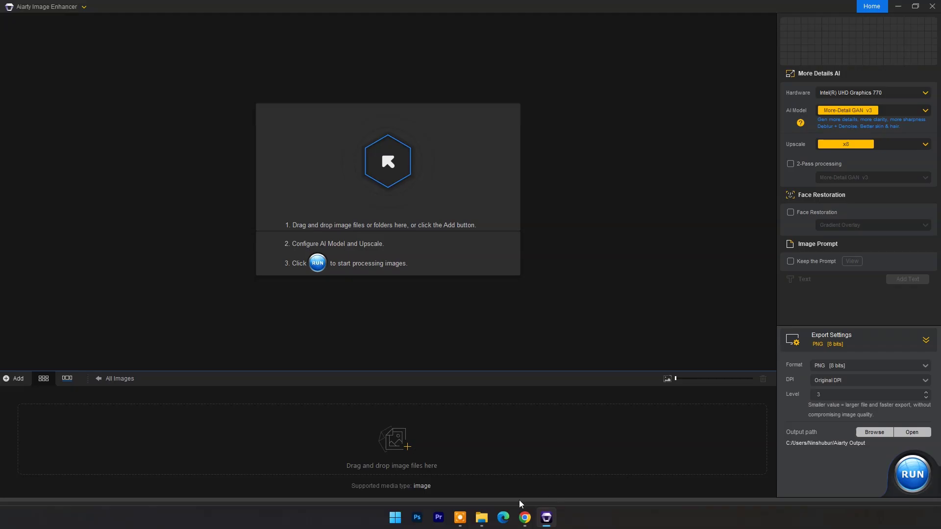
- Drag bird image 1 from the Test25 folder into Aiarty and minimize the folder
mouse_move(482, 517)
left_click(455, 474)
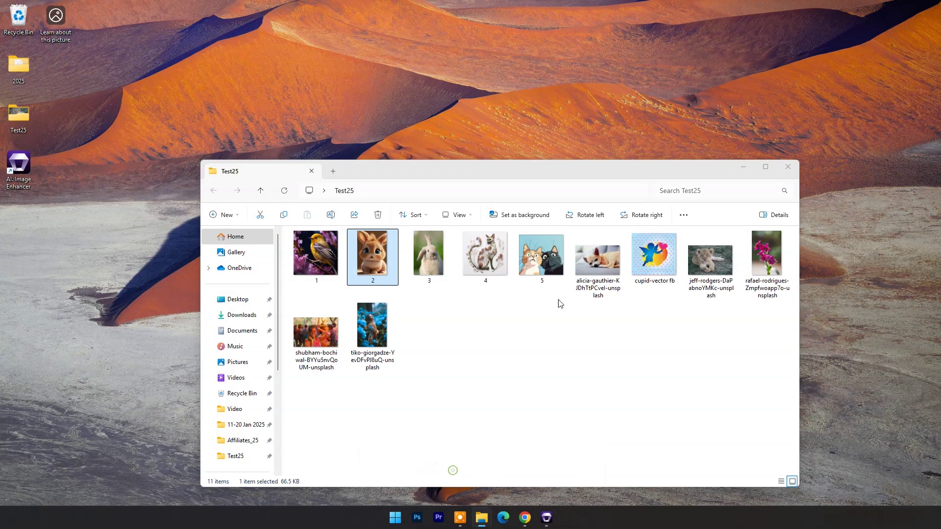
left_click_drag(508, 183, 618, 141)
left_click_drag(424, 209, 165, 455)
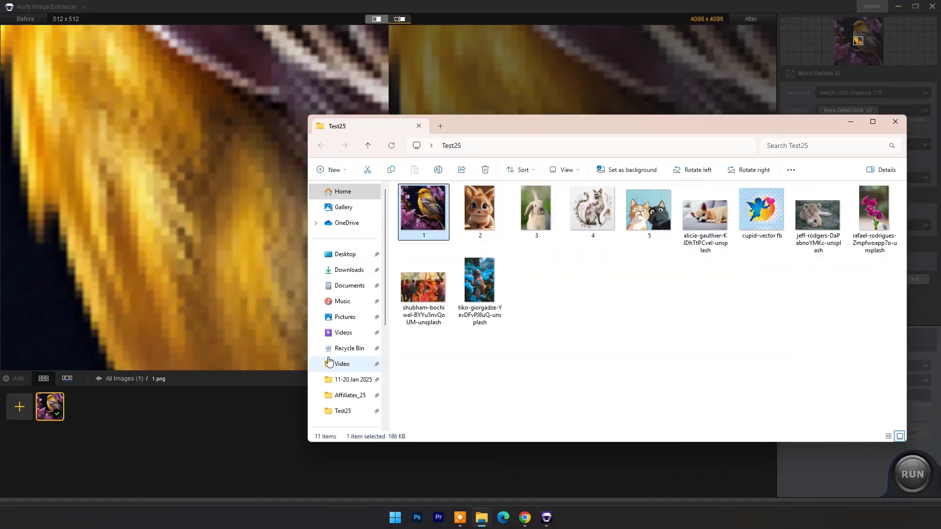
left_click(849, 122)
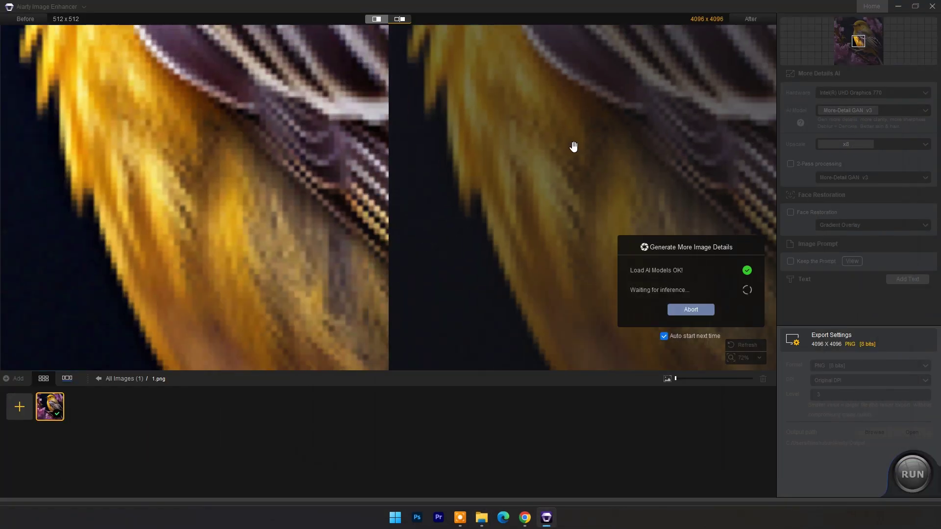
- Zoom and pan the yellow bird preview comparing 4096 x 4096 with 512 x 512
scroll(318, 110, "down", 1)
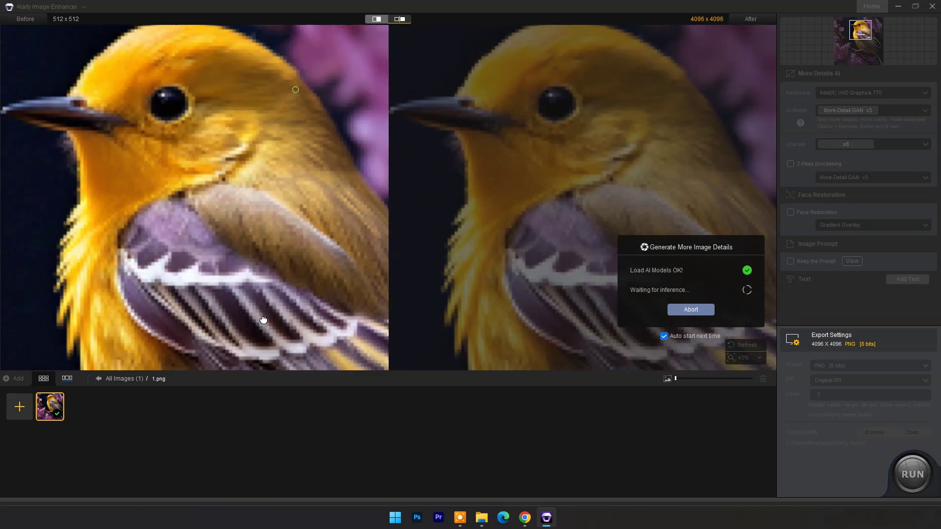
scroll(339, 204, "down", 1)
scroll(248, 210, "up", 1)
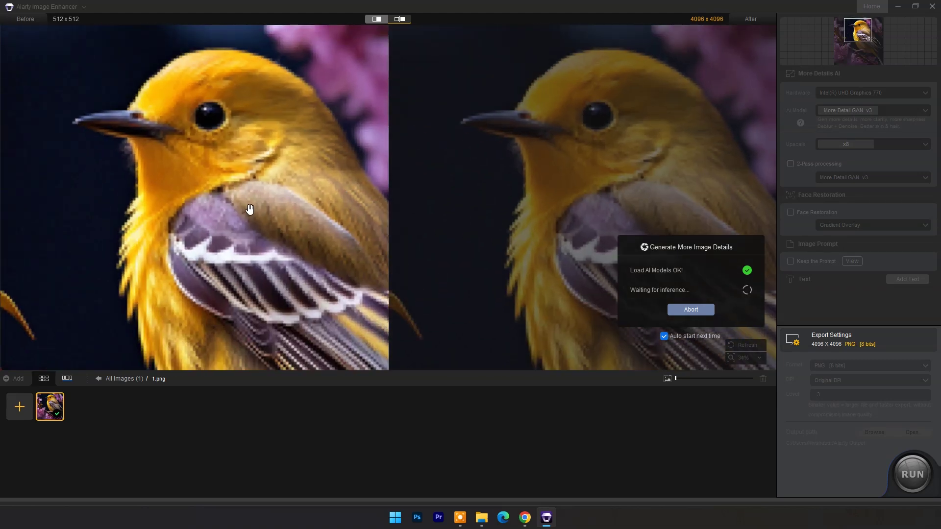
scroll(353, 204, "up", 1)
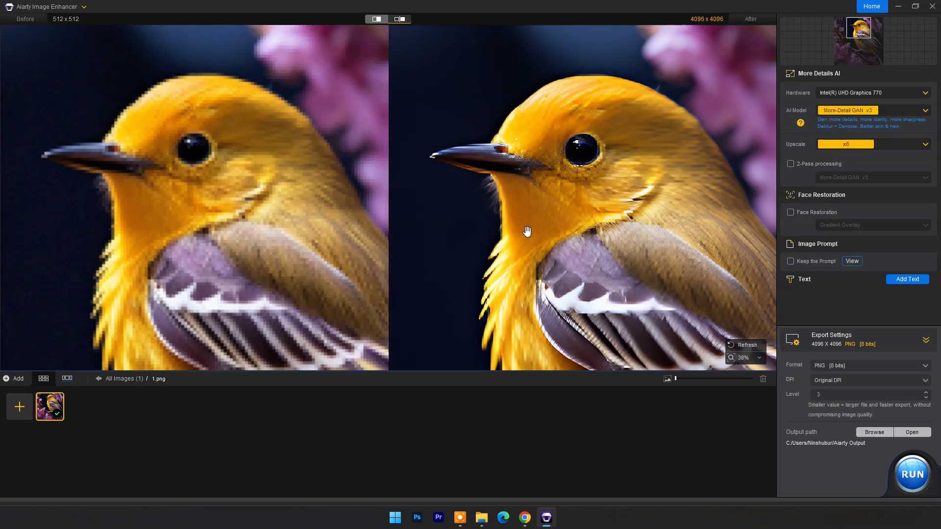
scroll(263, 207, "down", 1)
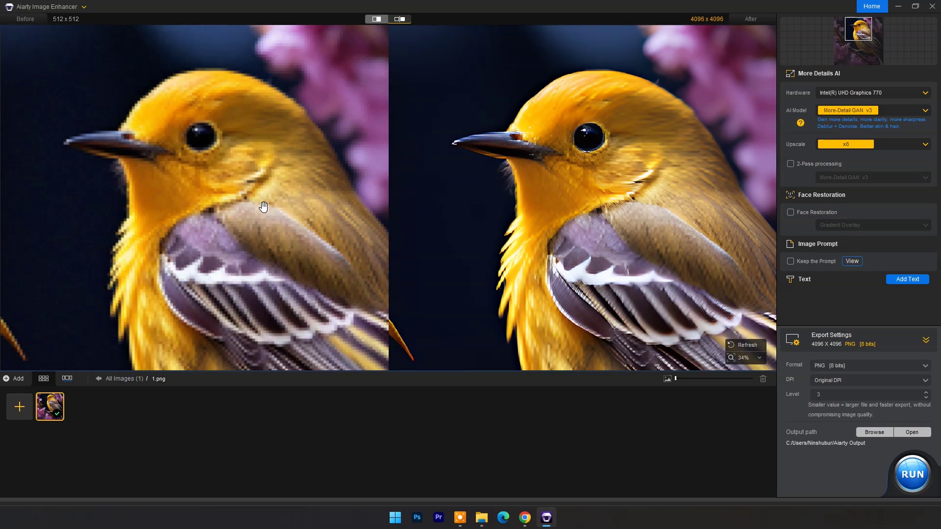
left_click_drag(552, 220, 525, 168)
scroll(504, 206, "up", 1)
scroll(525, 168, "down", 5)
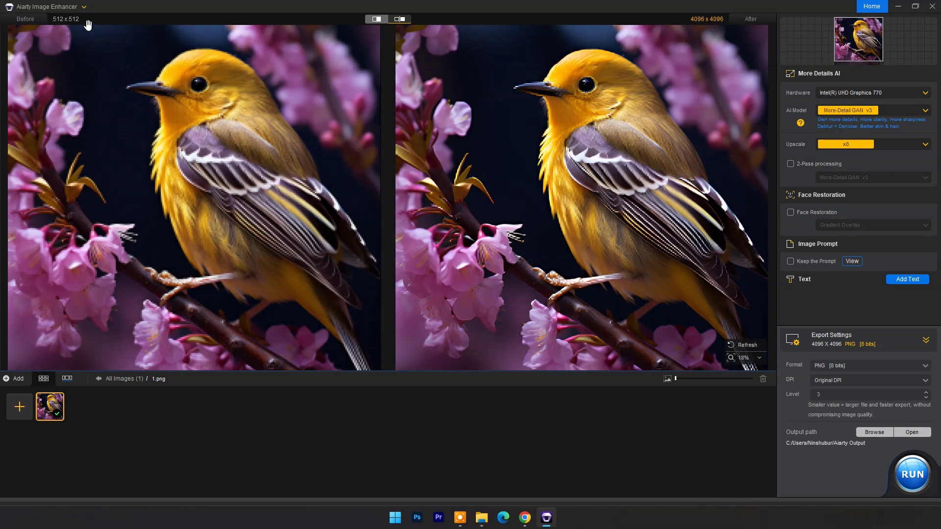
scroll(612, 178, "up", 3)
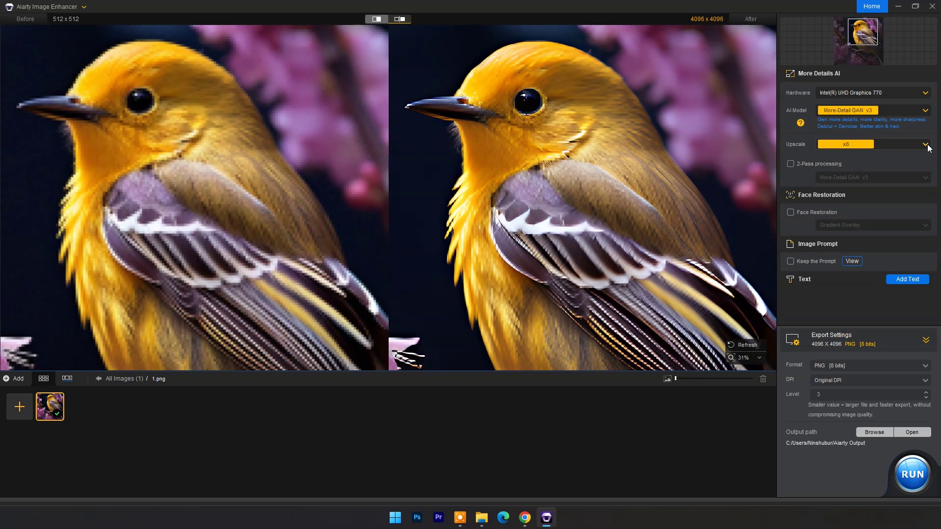
- Switch the bird's Upscale factor from x8 to x4 for a 2048 x 2048 result
left_click(926, 145)
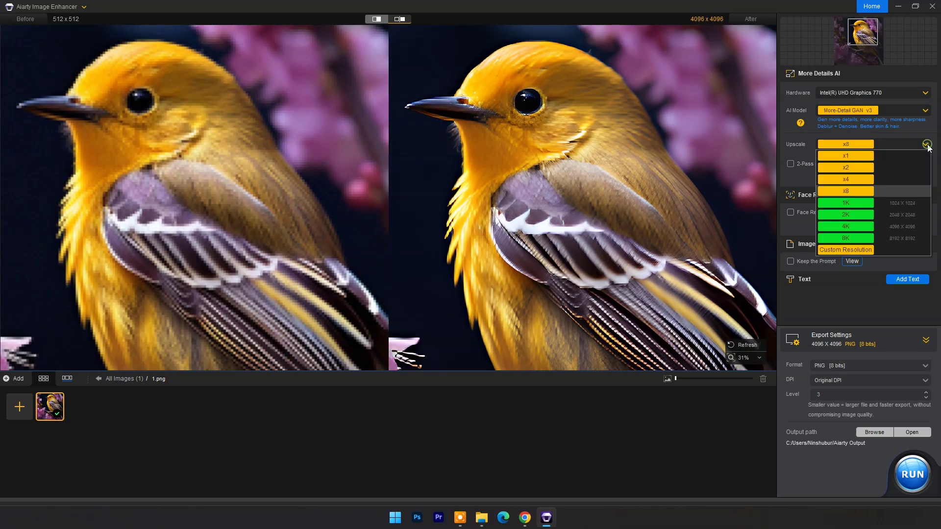
left_click(861, 179)
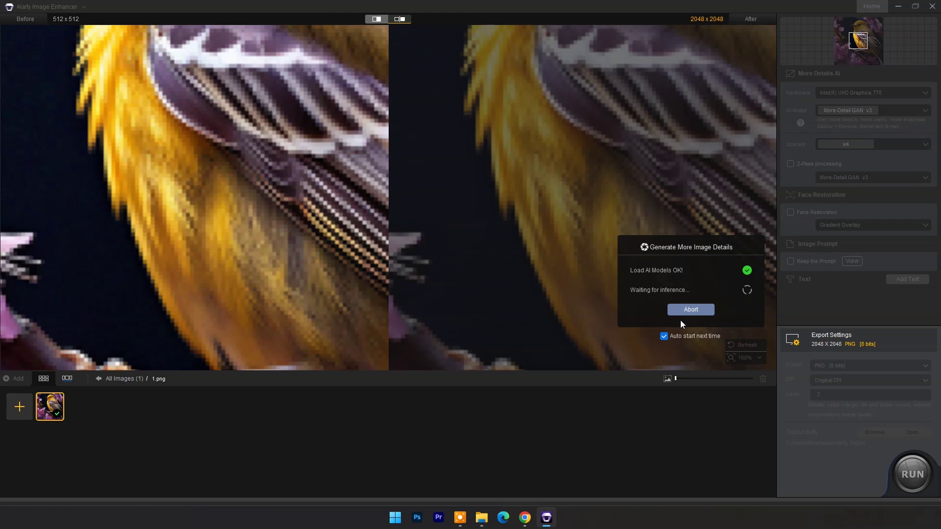
scroll(548, 195, "down", 3)
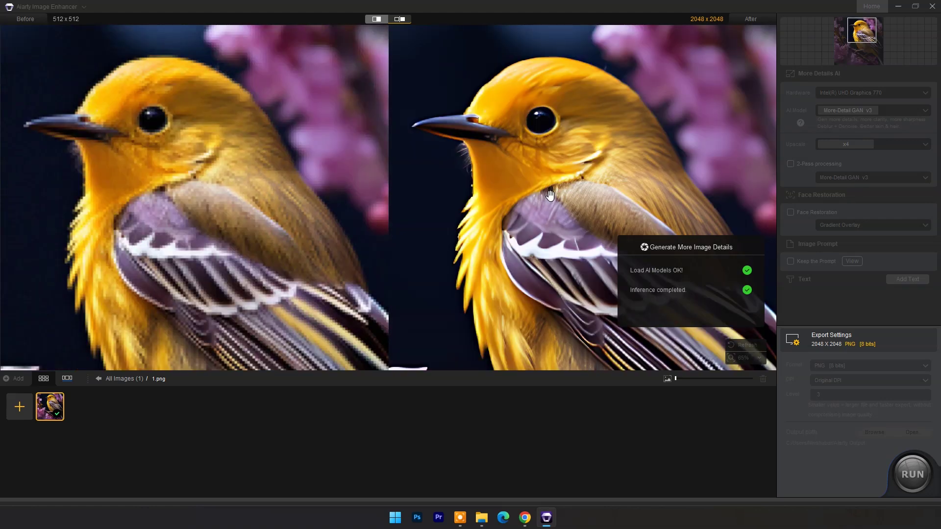
- Add 4.png from the Test25 folder to the enhancer's image list
mouse_move(482, 517)
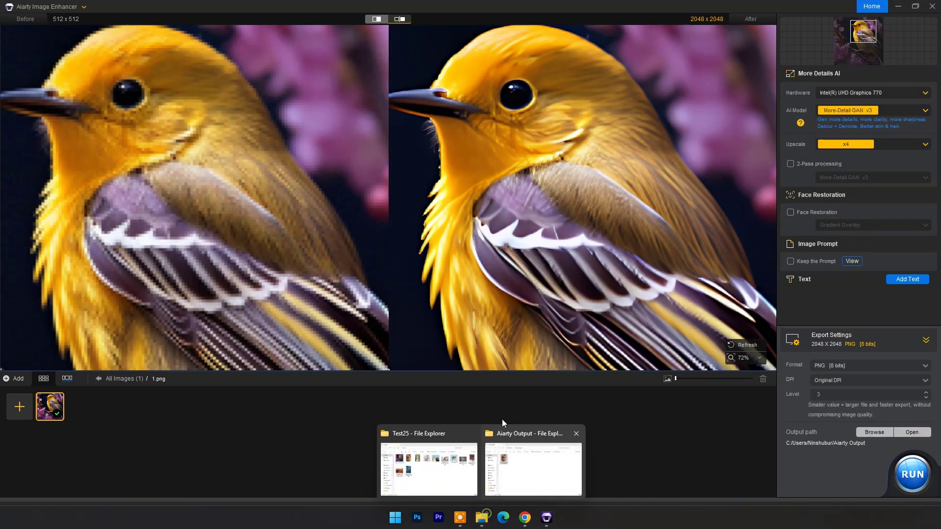
left_click(454, 483)
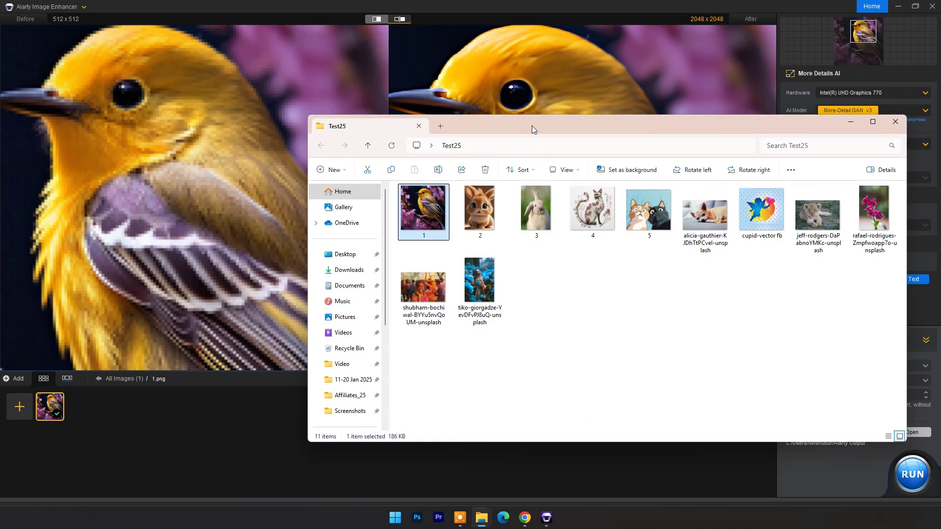
left_click_drag(534, 128, 576, 121)
left_click_drag(634, 201, 181, 436)
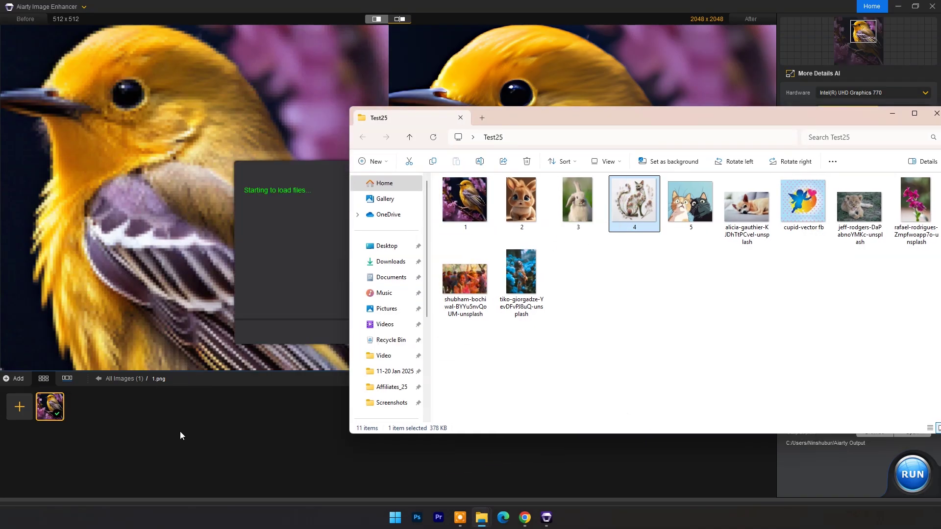
left_click(502, 6)
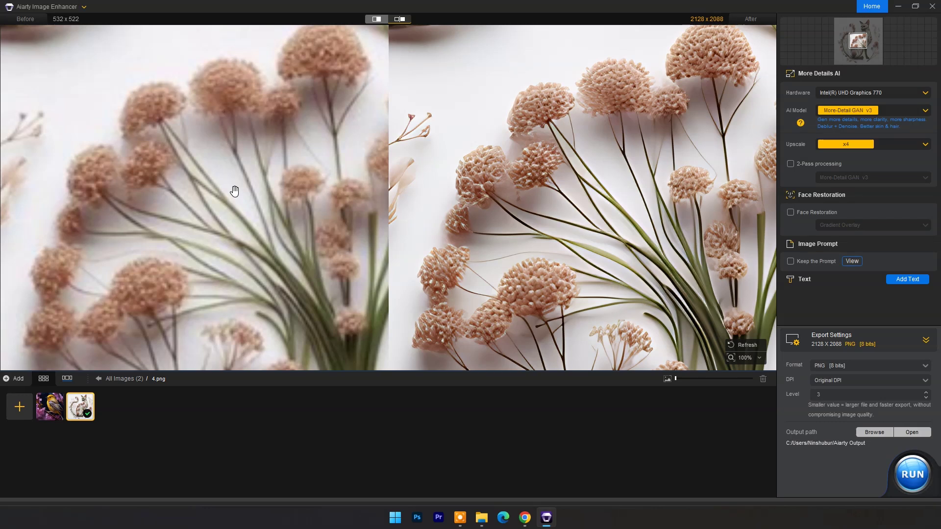
- Inspect the cat's face in the 2128 x 2088 Before/After preview
scroll(500, 183, "down", 2)
left_click_drag(500, 183, 582, 213)
scroll(583, 206, "down", 5)
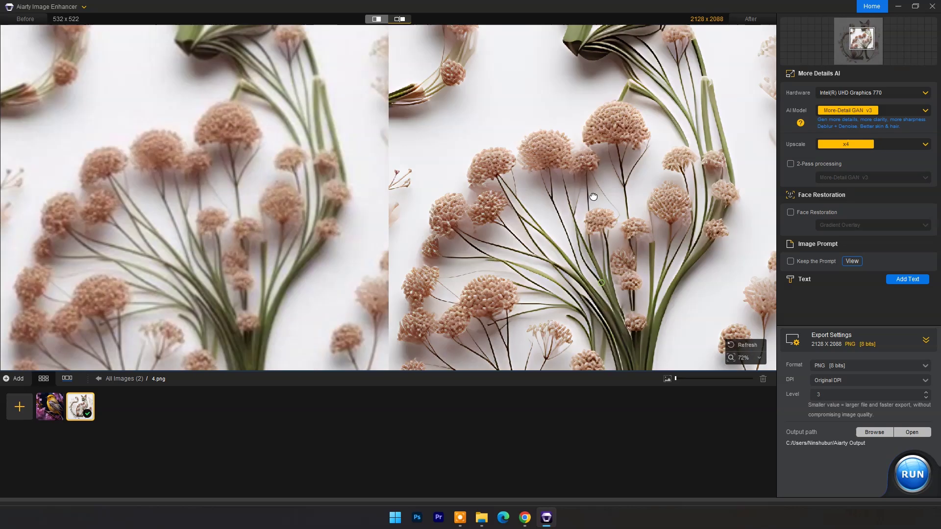
scroll(589, 271, "up", 5)
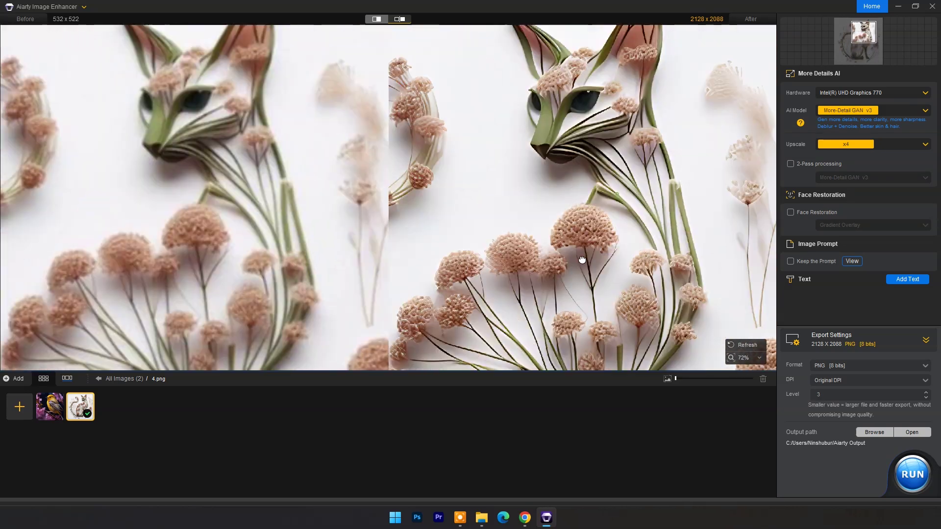
scroll(584, 284, "down", 5)
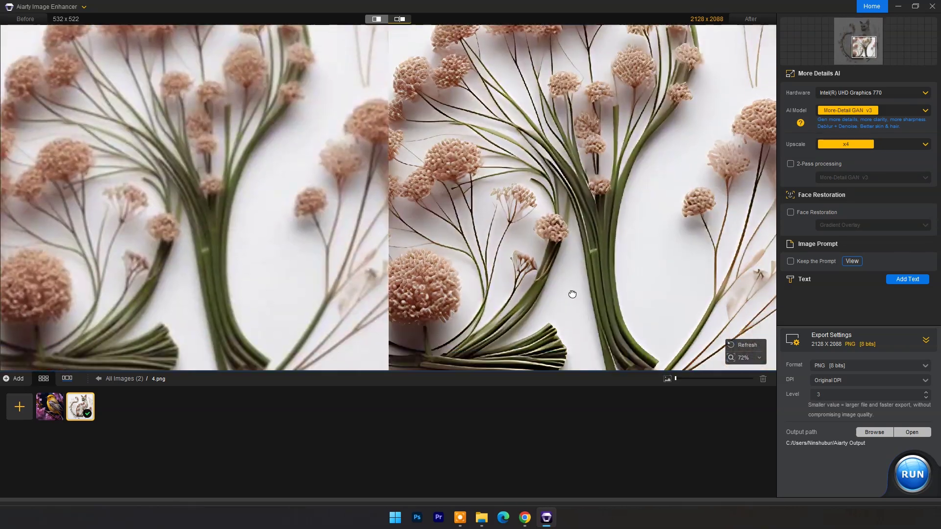
scroll(564, 221, "up", 5)
- Add 5.png of the two cartoon cats from Test25 to the enhancer
mouse_move(482, 518)
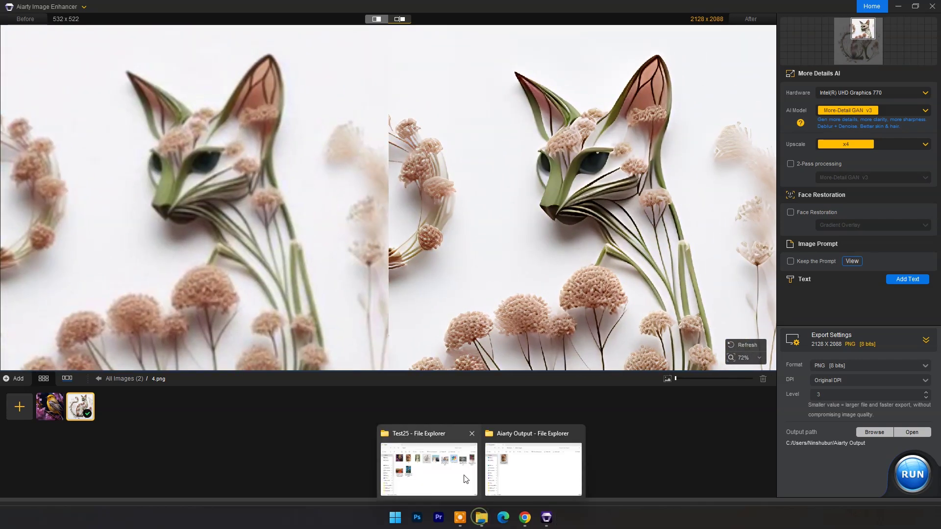
left_click(427, 464)
left_click_drag(690, 203, 160, 421)
left_click(893, 114)
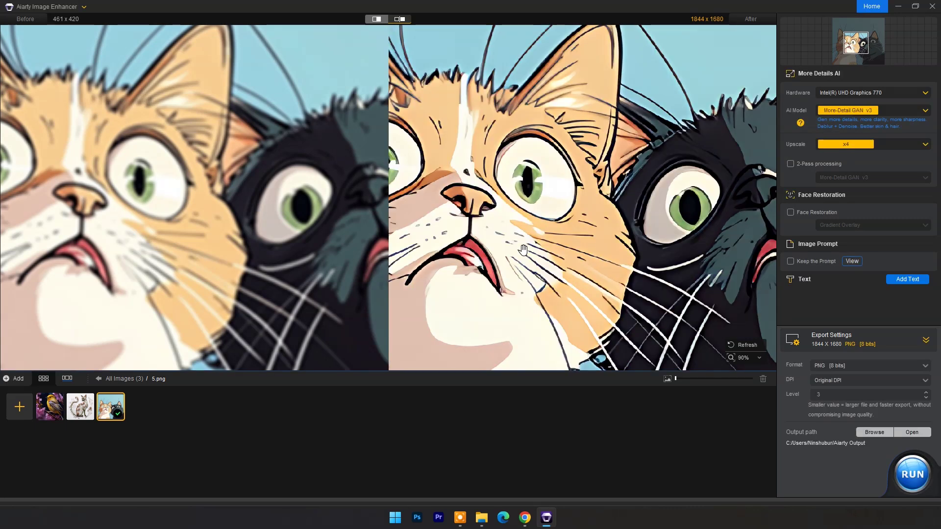
- Zoom and pan the 1844 x 1680 comparison over to the black cat's face
scroll(231, 231, "down", 3)
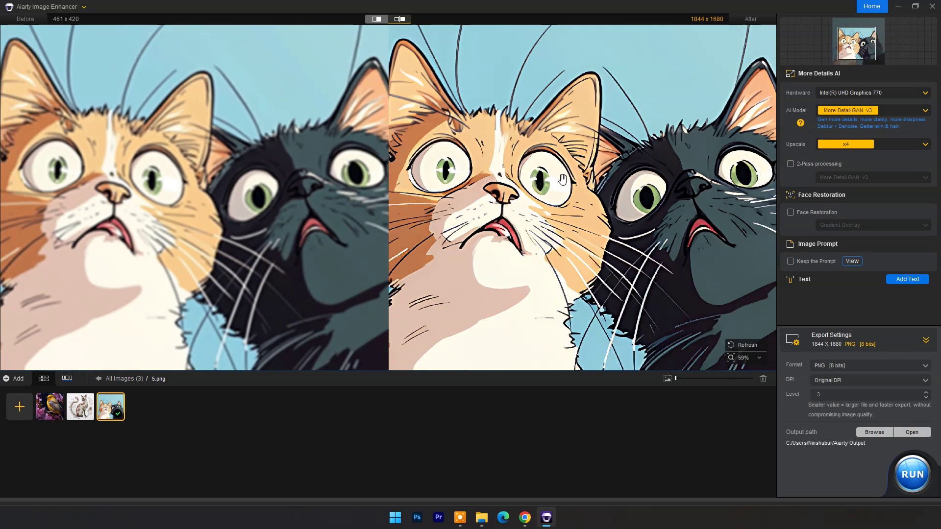
scroll(248, 210, "up", 2)
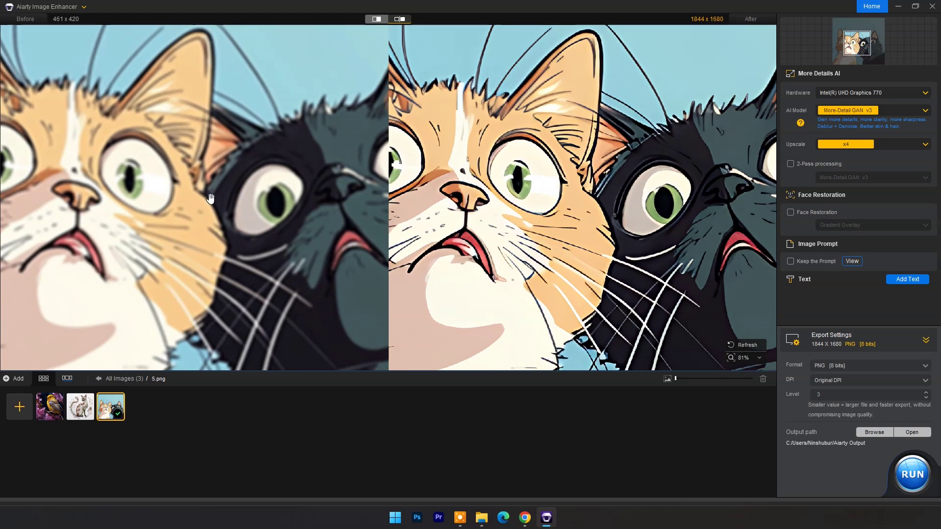
scroll(298, 208, "up", 1)
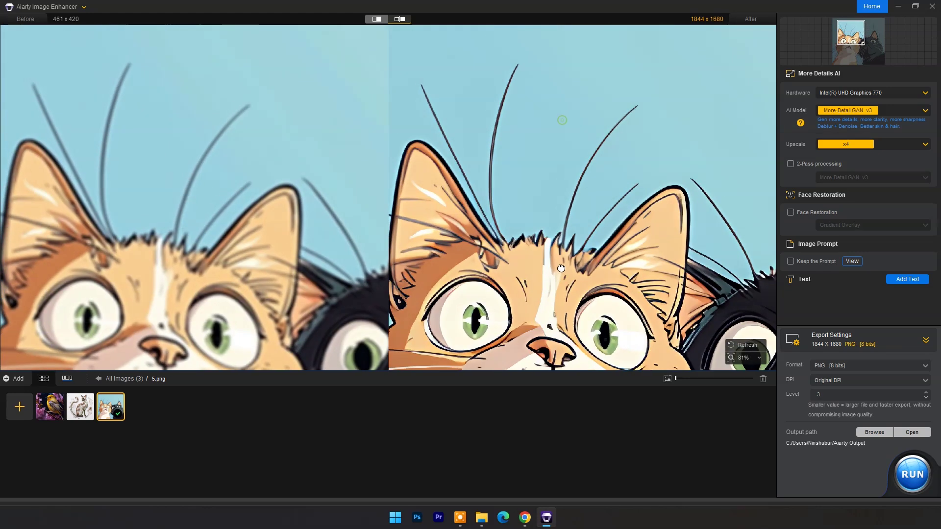
left_click_drag(561, 268, 502, 135)
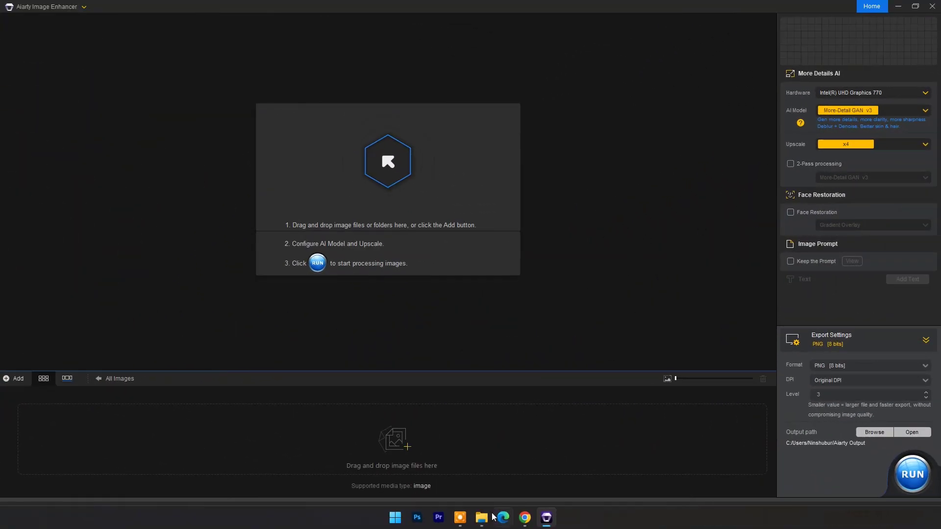
- Load portrait LNK (2).jpg from Test25 and abort its automatic enhancement
left_click(486, 517)
left_click_drag(413, 282, 250, 219)
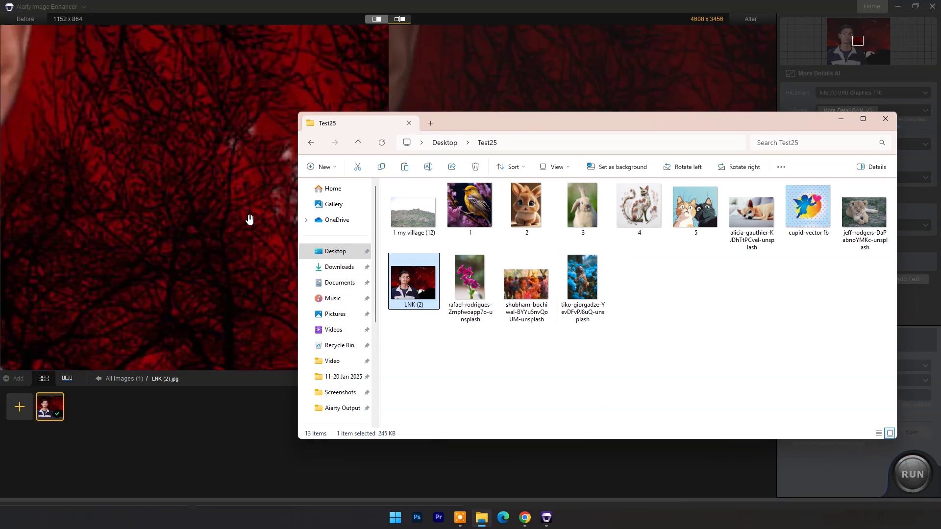
left_click(842, 122)
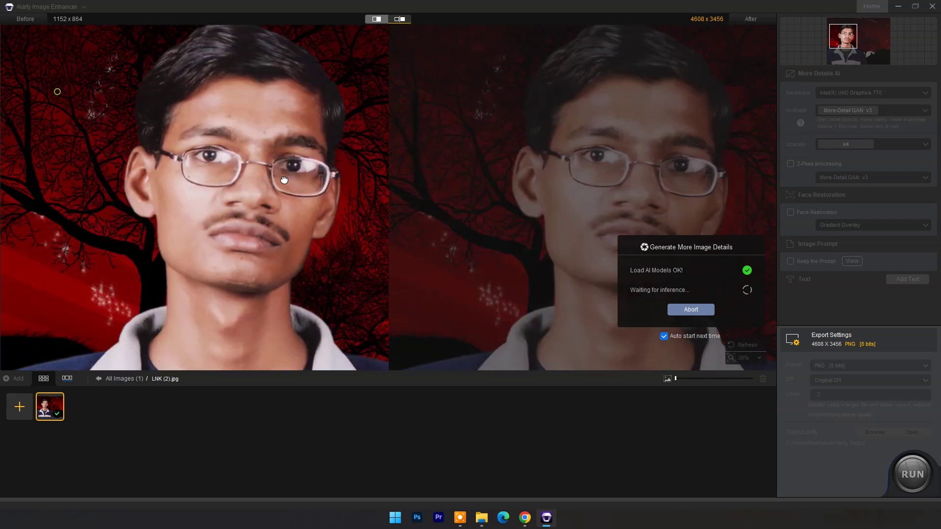
scroll(285, 180, "up", 2)
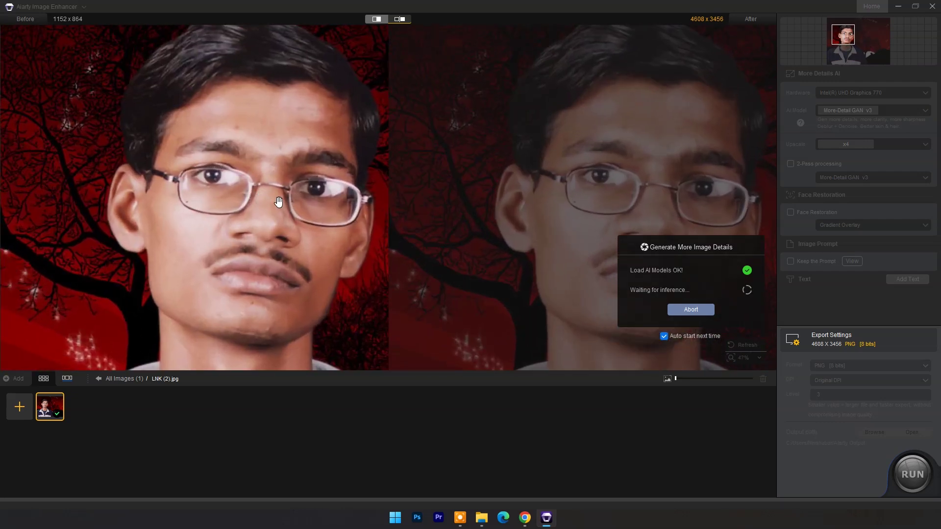
scroll(278, 201, "up", 1)
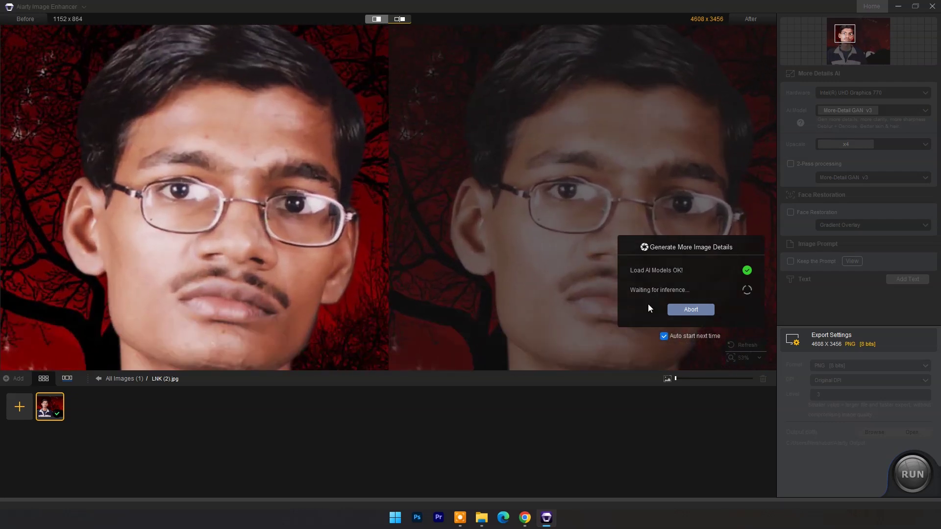
left_click(682, 310)
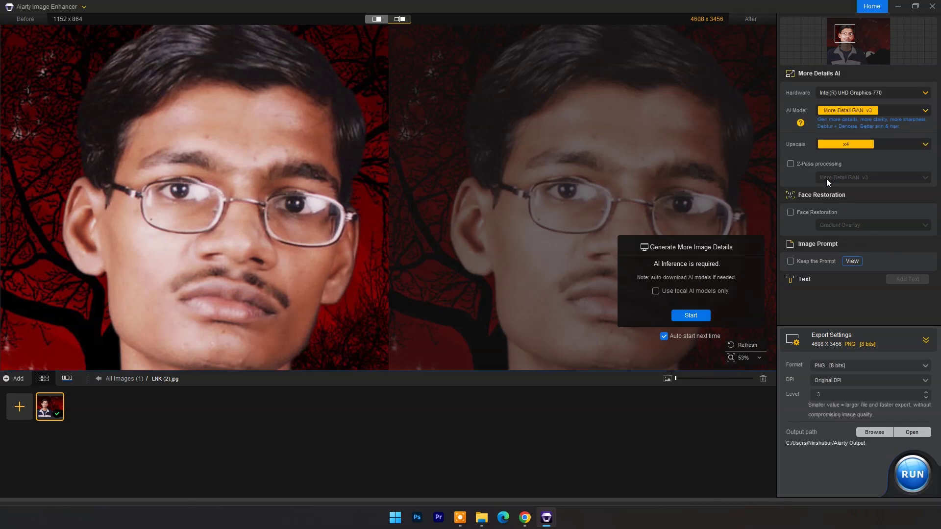
- Enable Face Restoration for the portrait and pan over the enhanced result
left_click(791, 212)
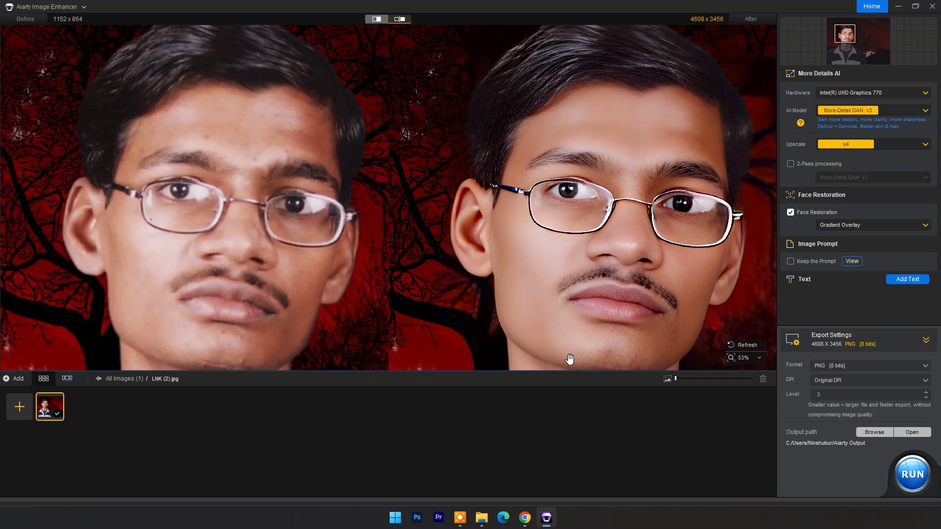
scroll(571, 273, "down", 2)
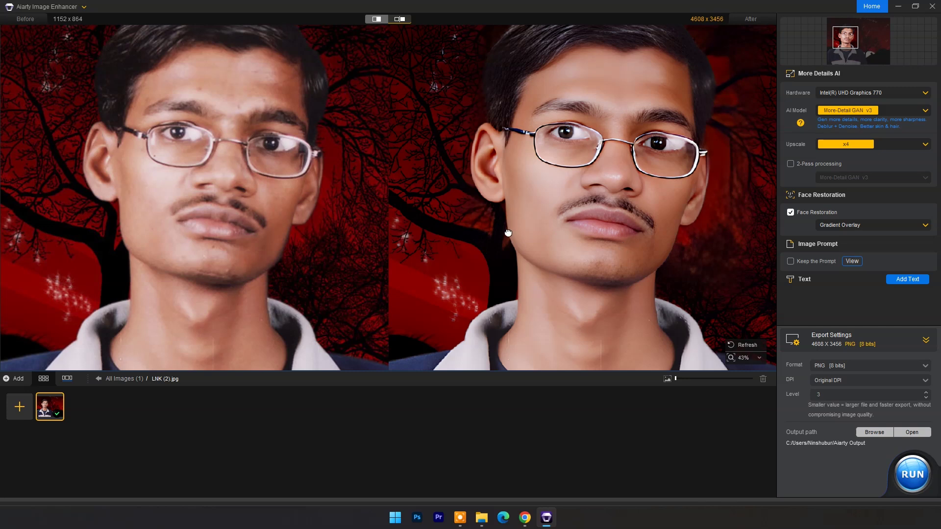
left_click_drag(509, 232, 509, 255)
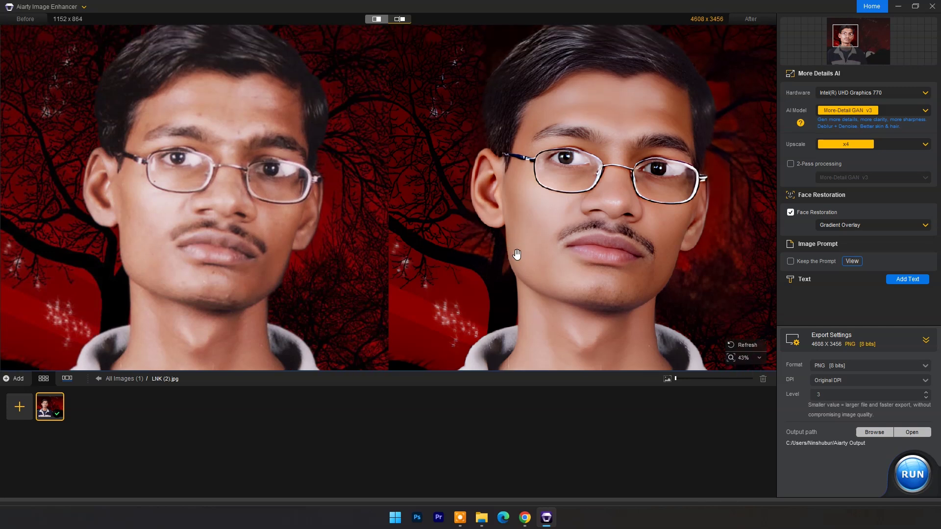
scroll(517, 254, "down", 3)
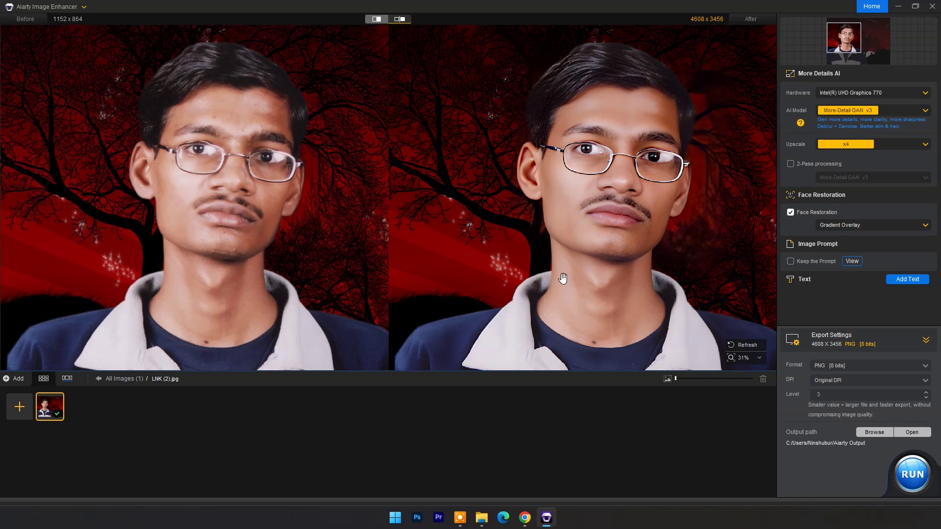
left_click_drag(541, 235, 531, 263)
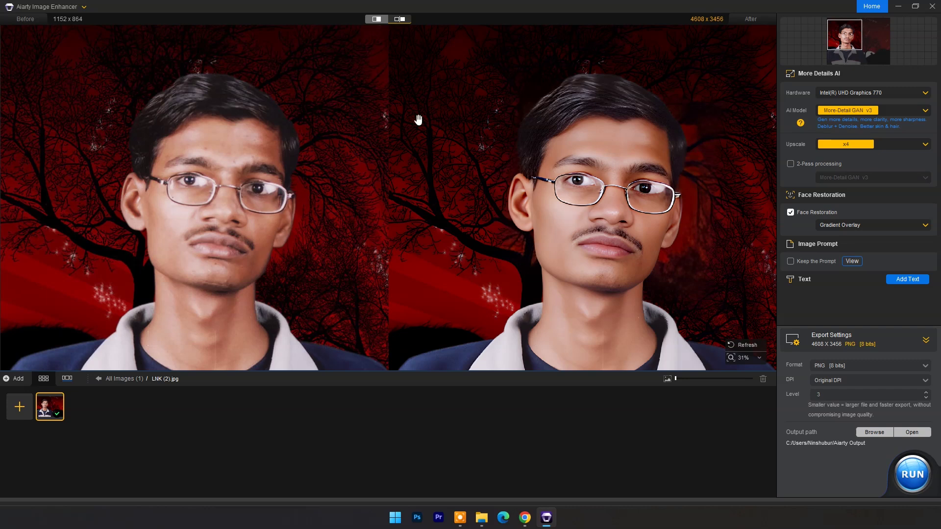
- Inspect the restored face in the Before/After view: cheek, jaw, neck, eyes, nose and mouth
scroll(433, 142, "up", 1)
scroll(471, 240, "up", 2)
left_click_drag(489, 266, 489, 111)
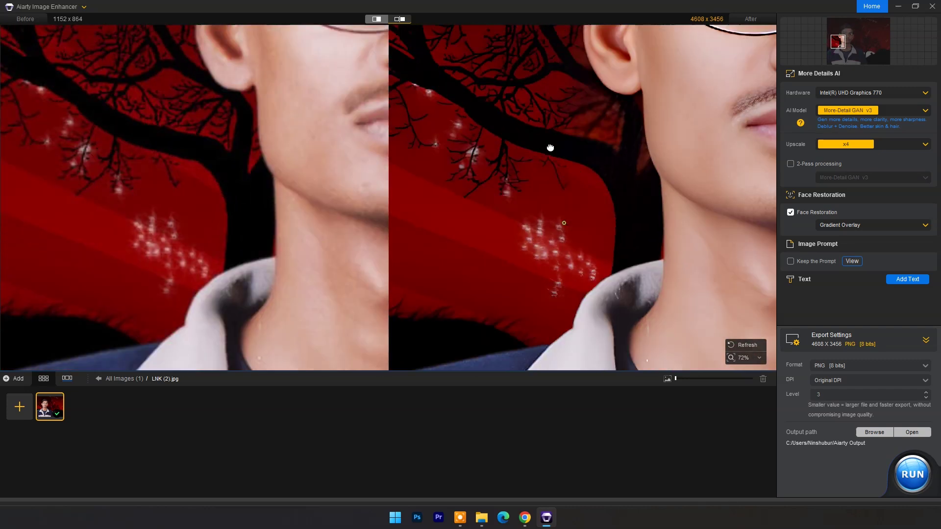
scroll(574, 306, "up", 1)
scroll(575, 306, "up", 5)
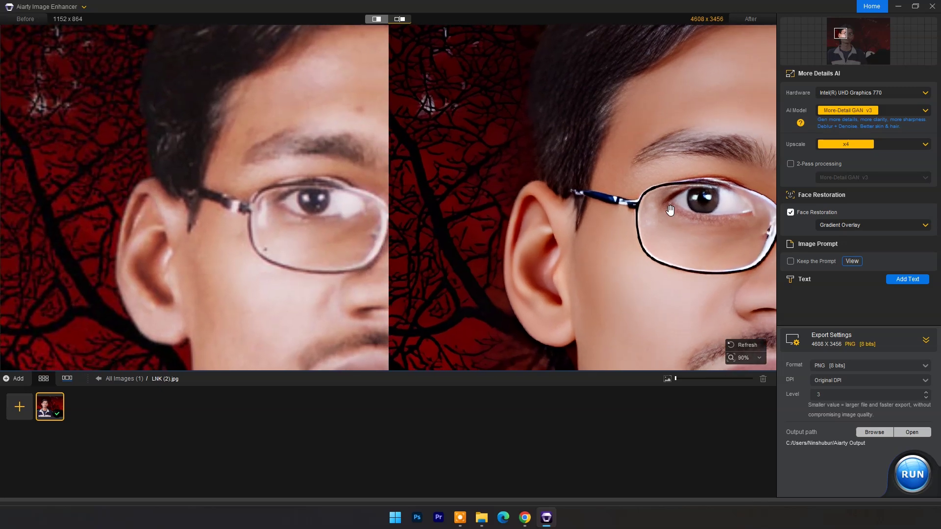
scroll(493, 191, "down", 4)
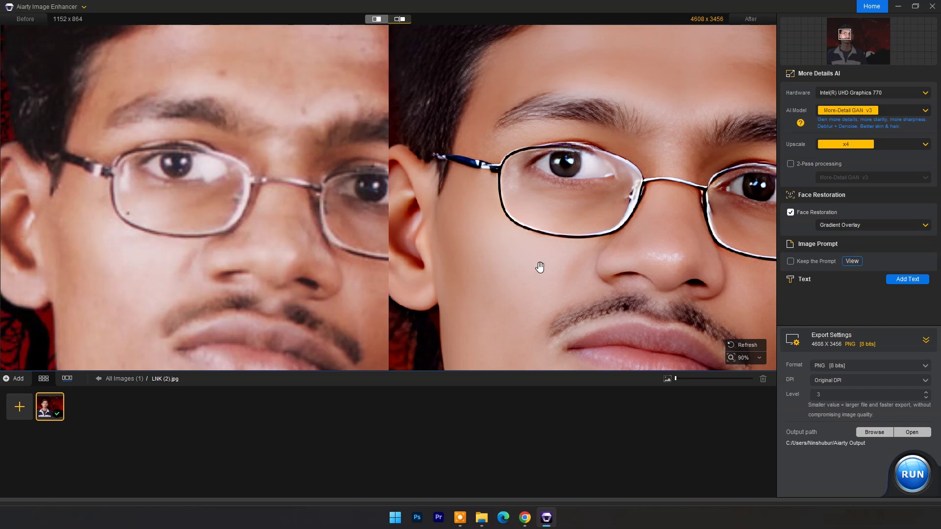
left_click_drag(539, 267, 532, 202)
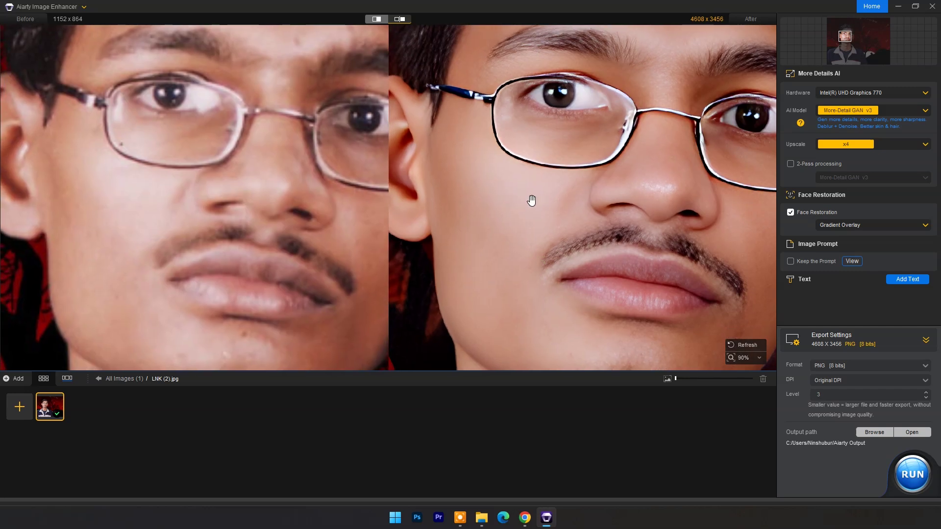
left_click_drag(666, 204, 496, 241)
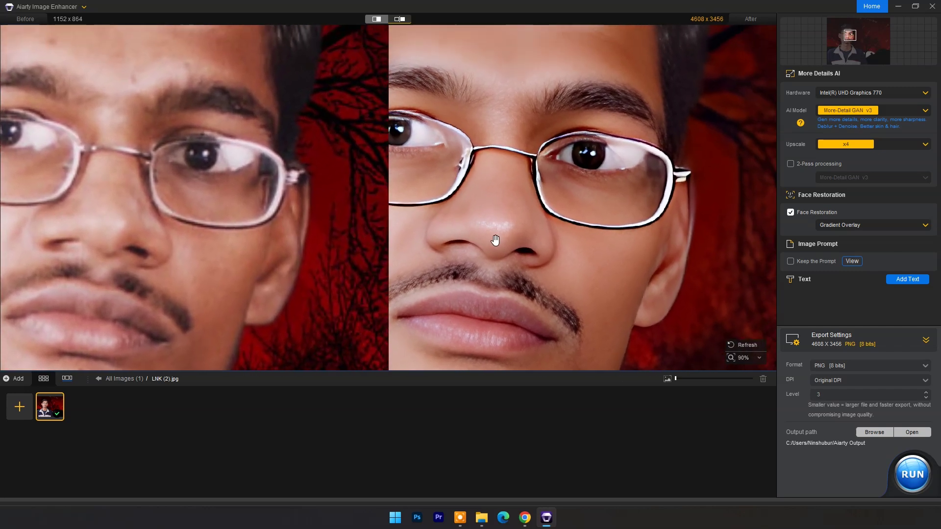
scroll(496, 240, "down", 6)
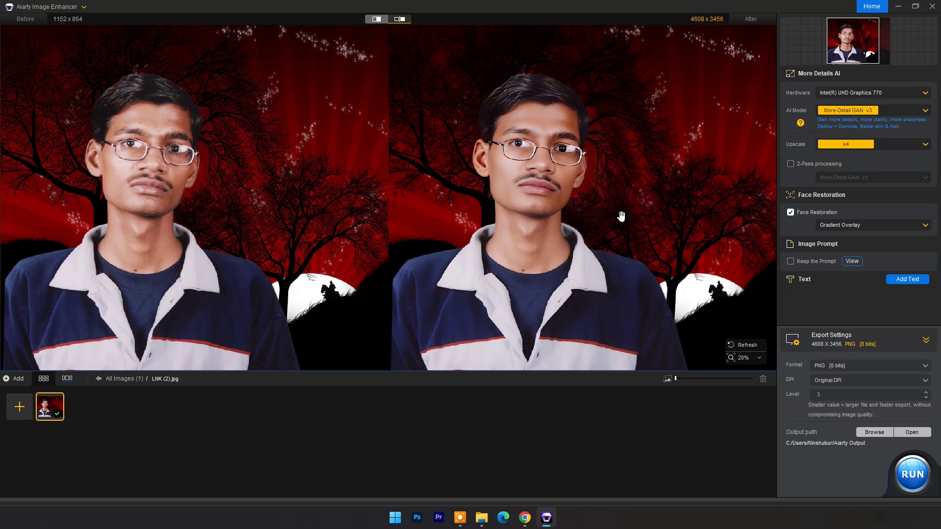
- Export the 4608 x 3456 portrait, view the PNG from Aiarty Output, then close it
left_click(913, 474)
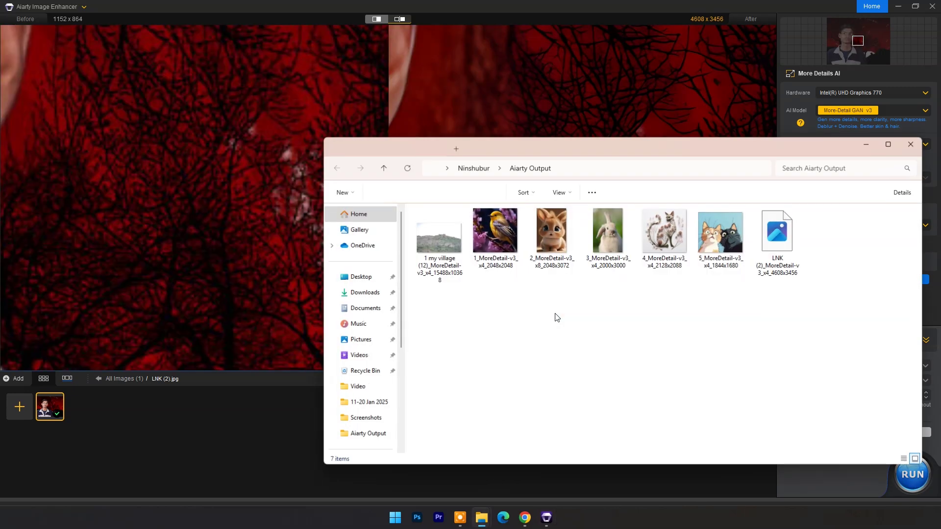
double_click(778, 235)
scroll(344, 280, "down", 5)
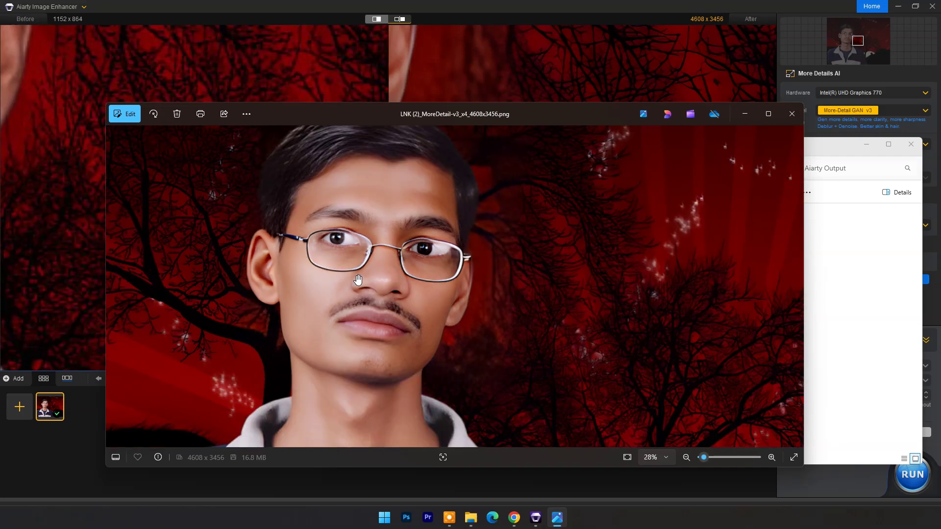
left_click(792, 114)
left_click(867, 144)
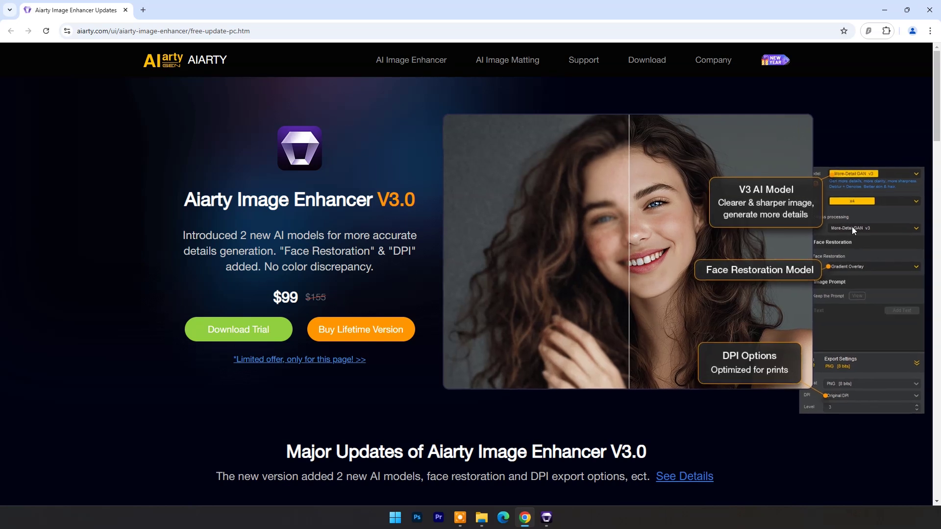
- Show the AIGCsmooth V3 toucan comparison under Major Updates on the Aiarty page
scroll(409, 275, "down", 8)
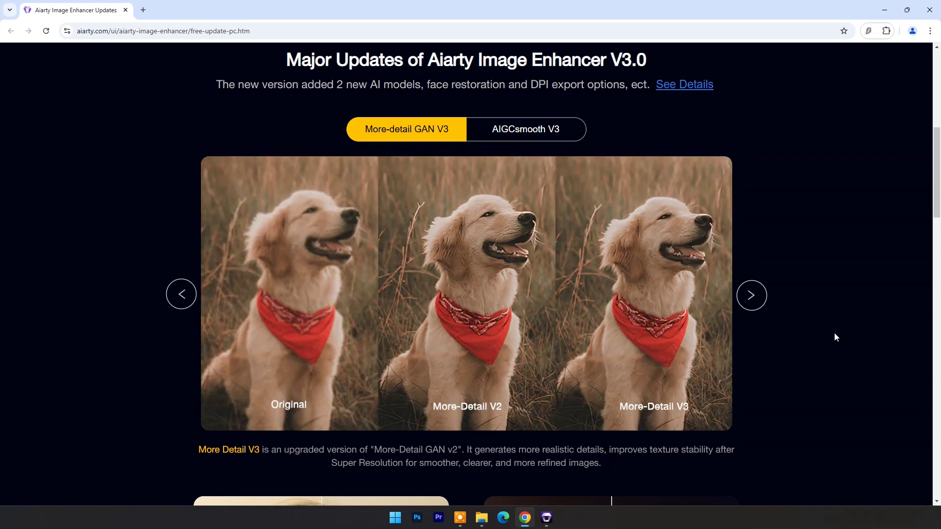
left_click(508, 129)
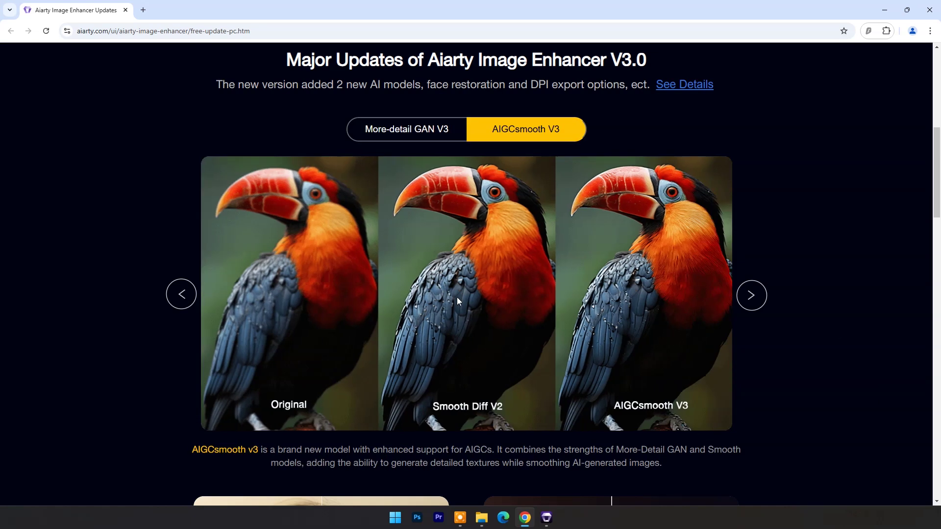